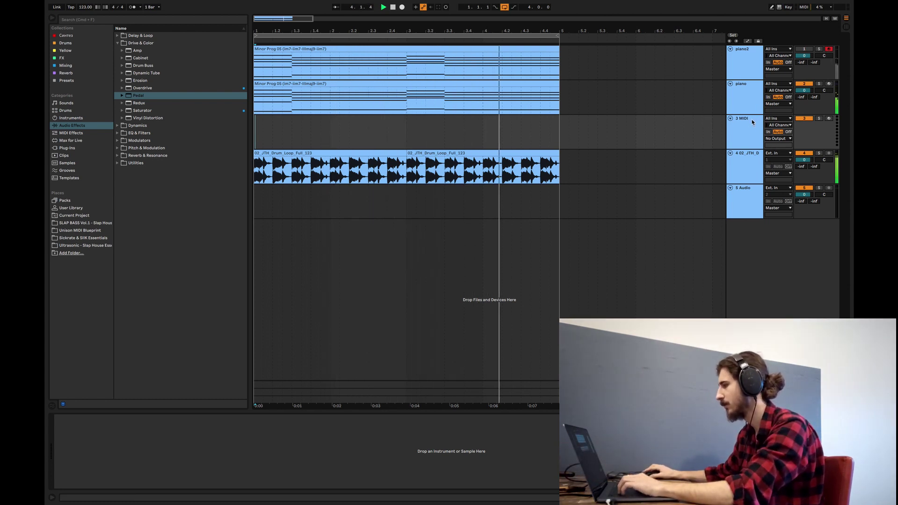
Step: Audition the loop with the piano2 track activated and the piano track muted, and stop playback
key(space)
click(808, 84)
click(804, 50)
click(257, 130)
click(384, 7)
drag(248, 128, 243, 126)
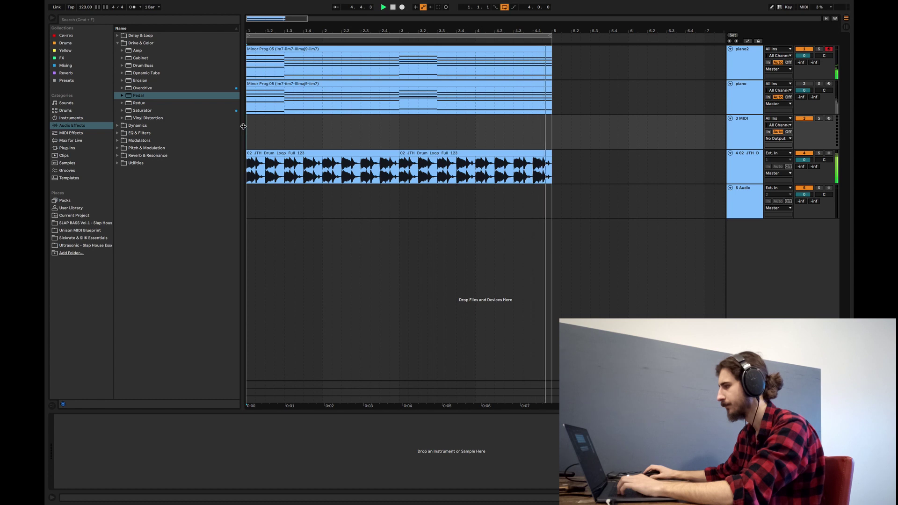
key(space)
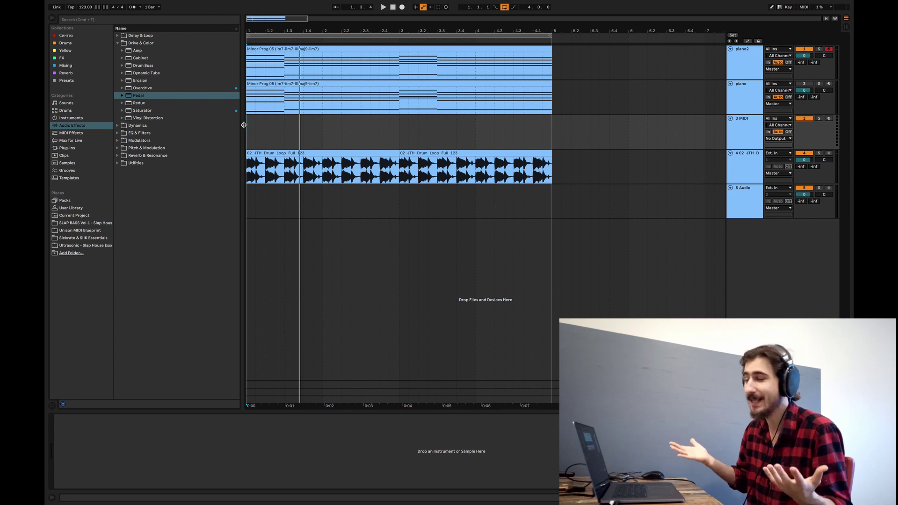
Step: Reactivate the piano track, color its header white, and color the piano2 track header orange
click(806, 84)
right_click(746, 94)
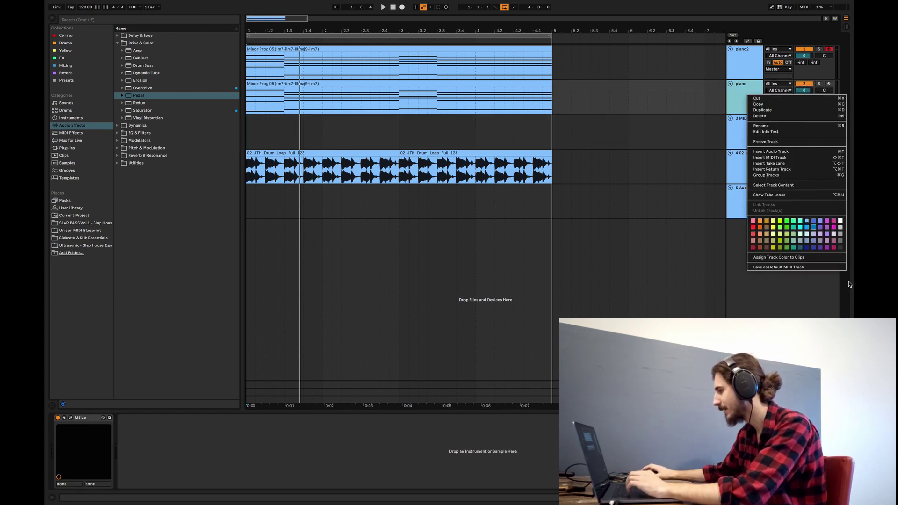
click(842, 222)
right_click(747, 61)
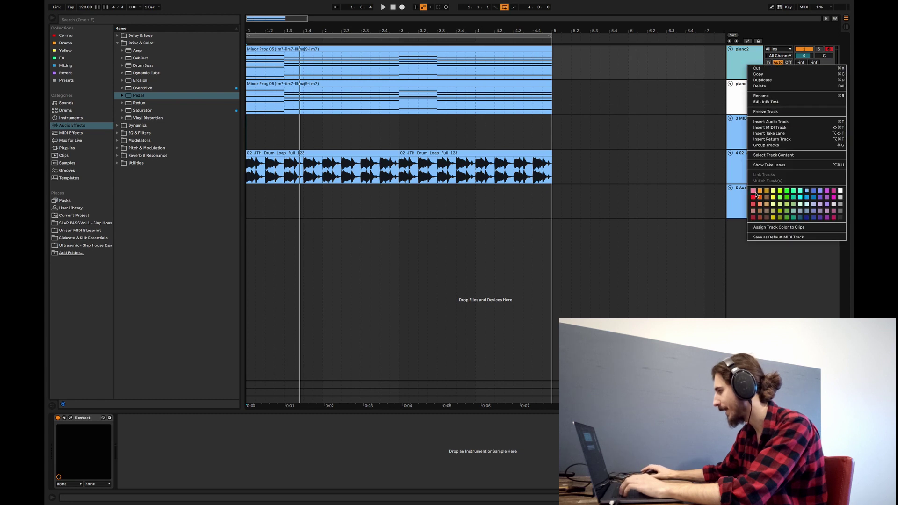
click(757, 191)
Step: Recolor the MIDI clip on the piano track white to match its track
click(742, 94)
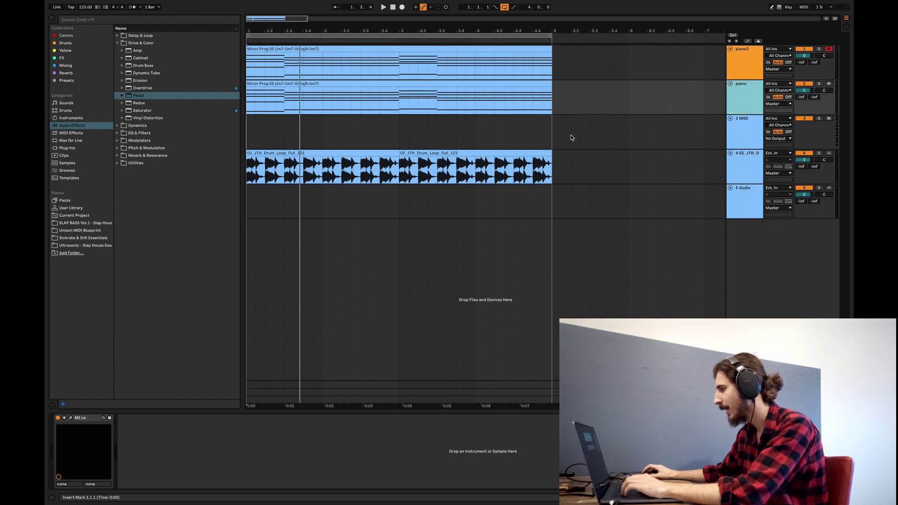
right_click(461, 89)
click(551, 206)
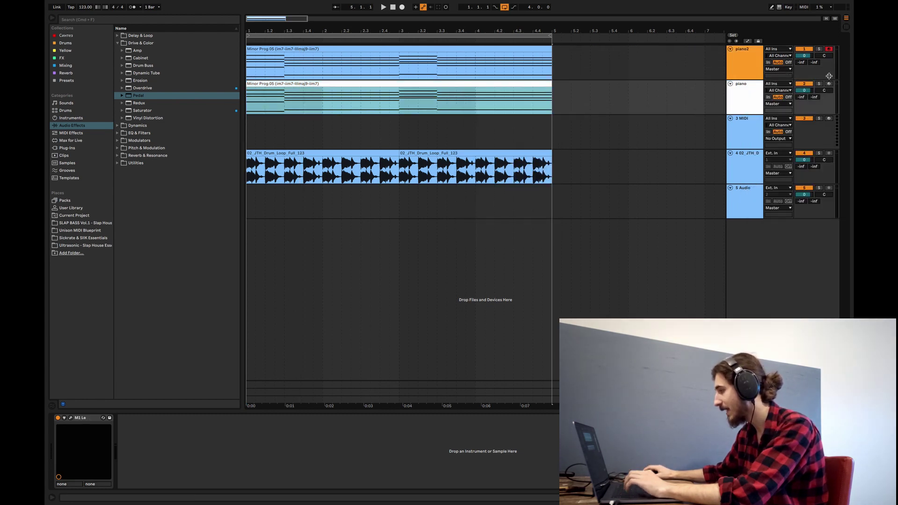
Step: Solo the piano track and place the playback insert mark at the start of its clip
click(819, 84)
click(250, 110)
click(248, 107)
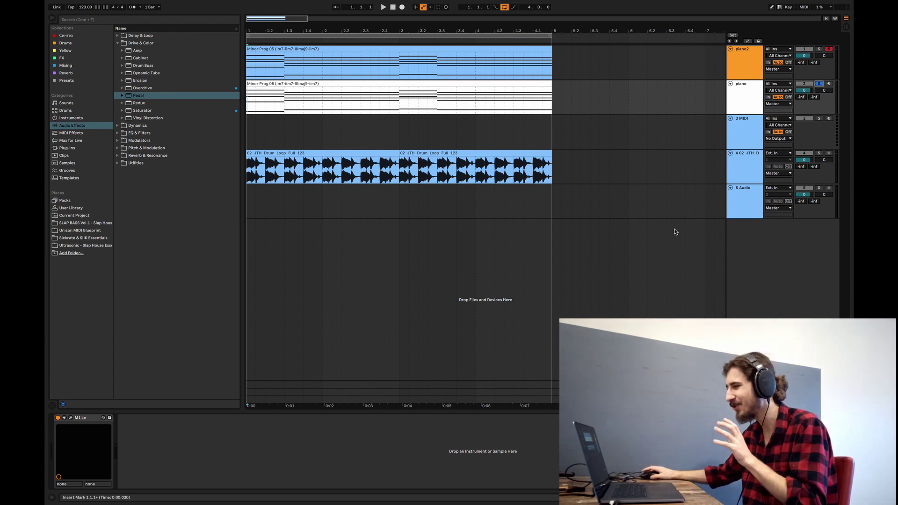
Step: Inspect the M1 Le instrument loaded on the piano track, close its window, and play the soloed piano
click(757, 105)
click(70, 418)
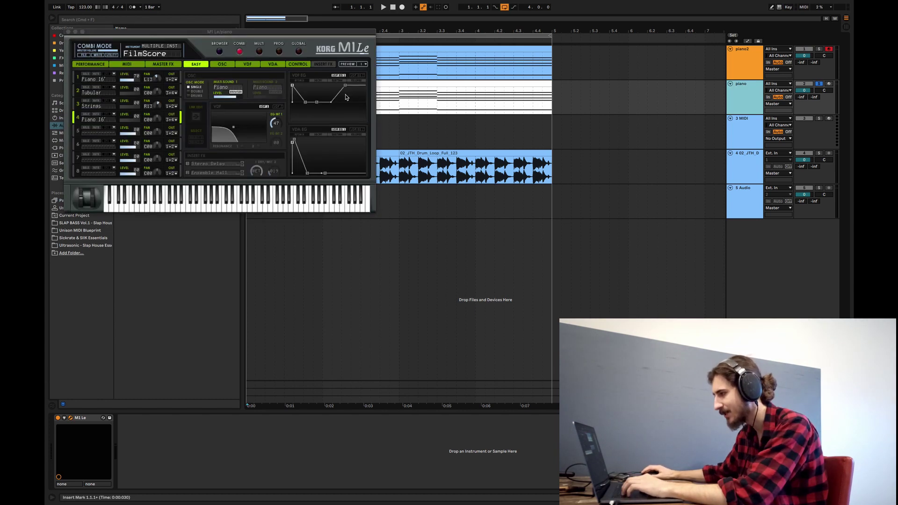
drag(322, 34, 544, 174)
click(315, 166)
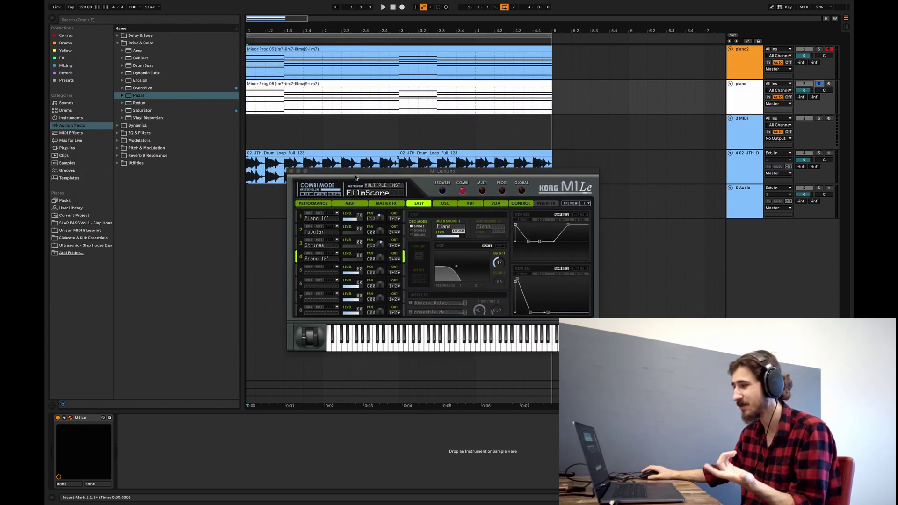
click(291, 171)
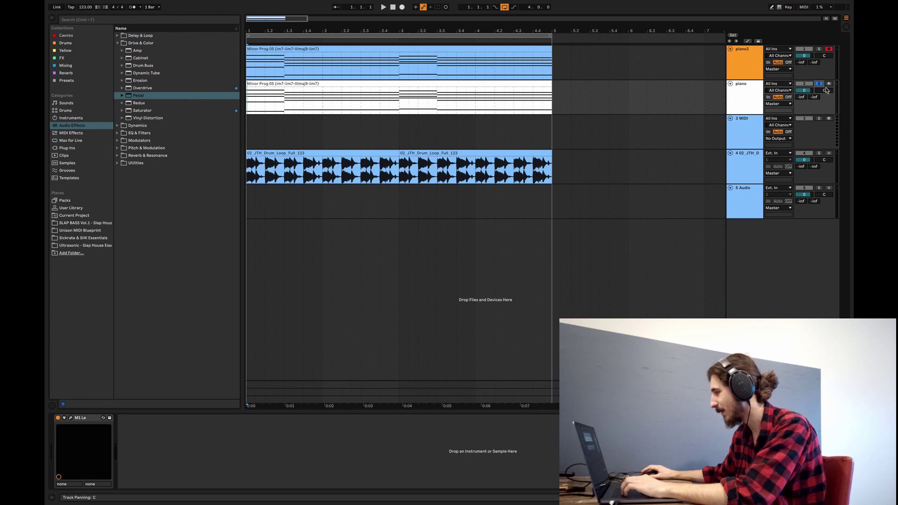
key(space)
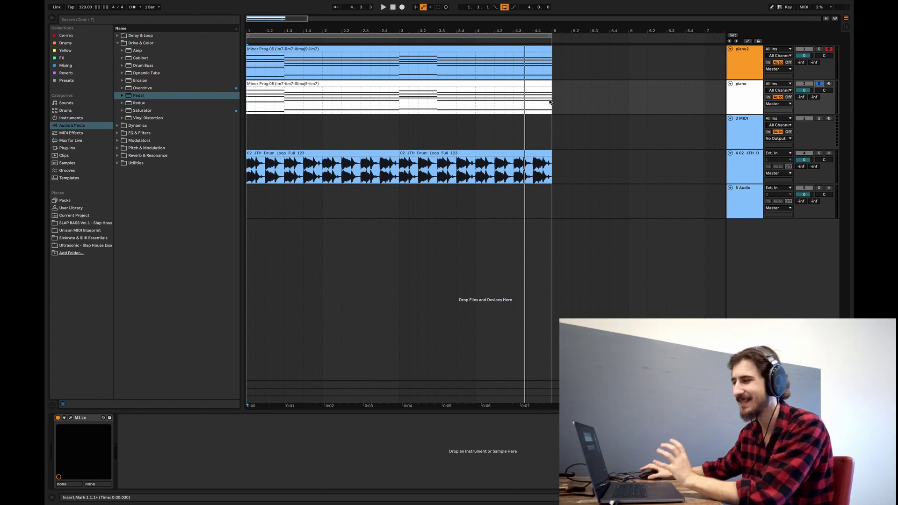
Step: In the piano clip, lower the note velocities of the second chord to about 62 and the third chord to about 80
click(341, 83)
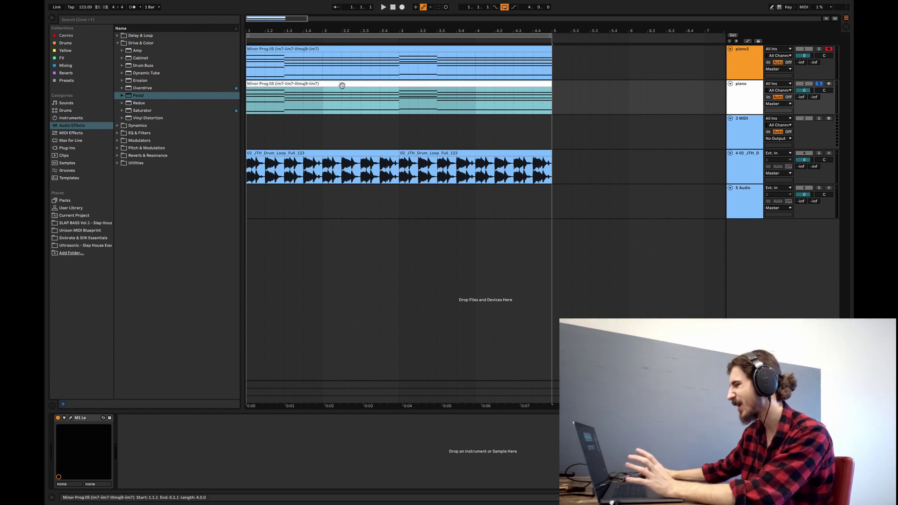
double_click(342, 85)
drag(207, 450, 211, 356)
drag(391, 471, 375, 383)
click(350, 437)
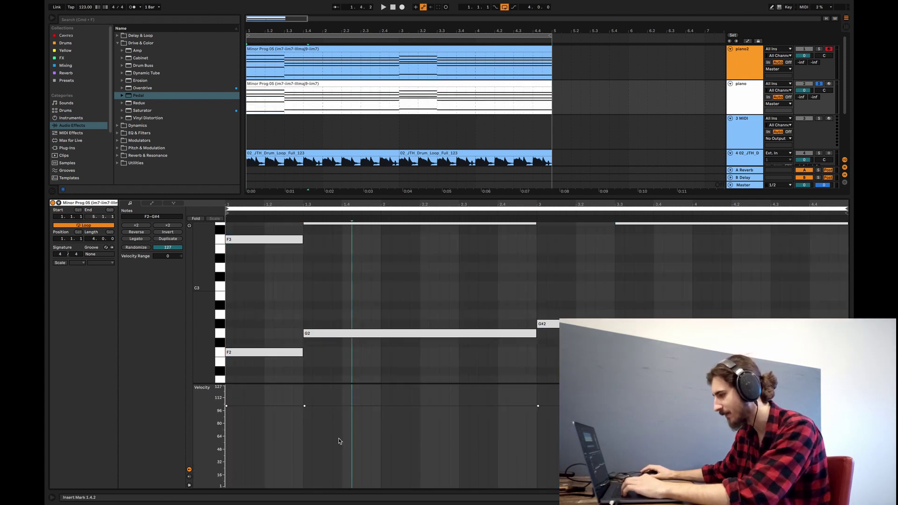
drag(209, 346, 184, 346)
click(772, 6)
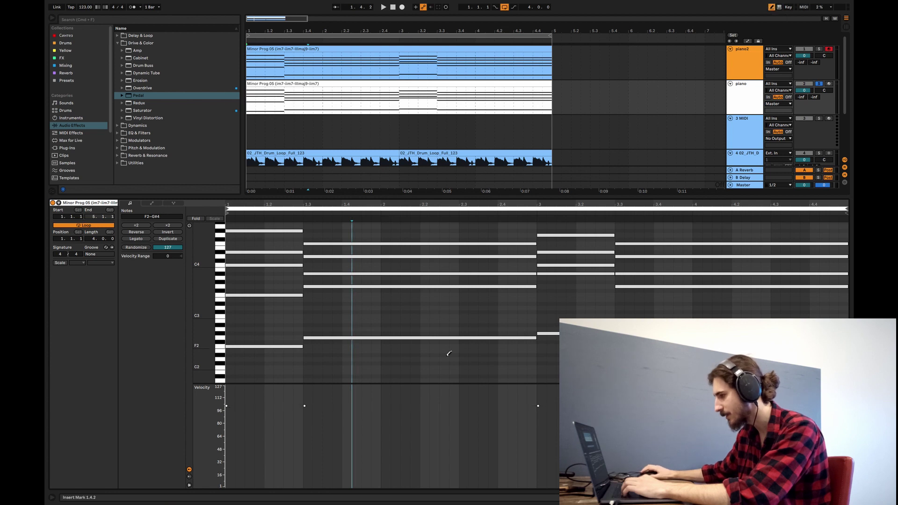
drag(311, 427, 317, 438)
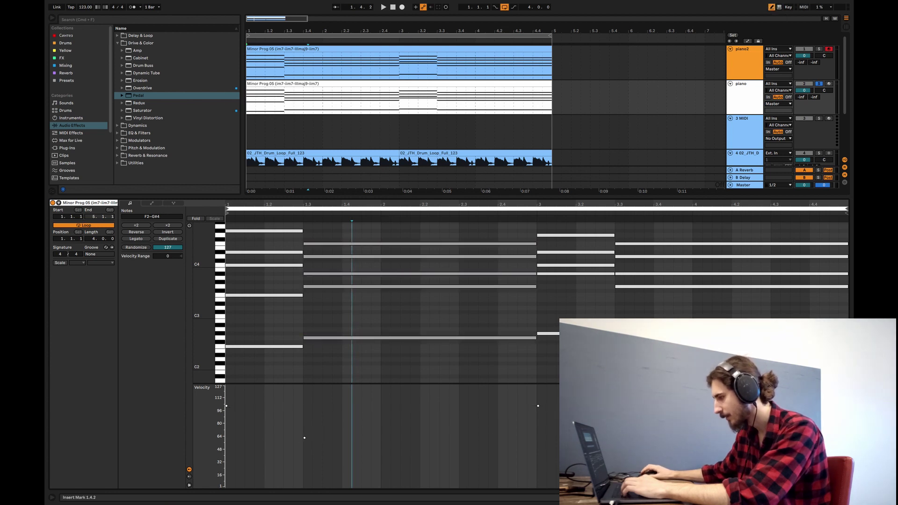
drag(538, 406, 538, 424)
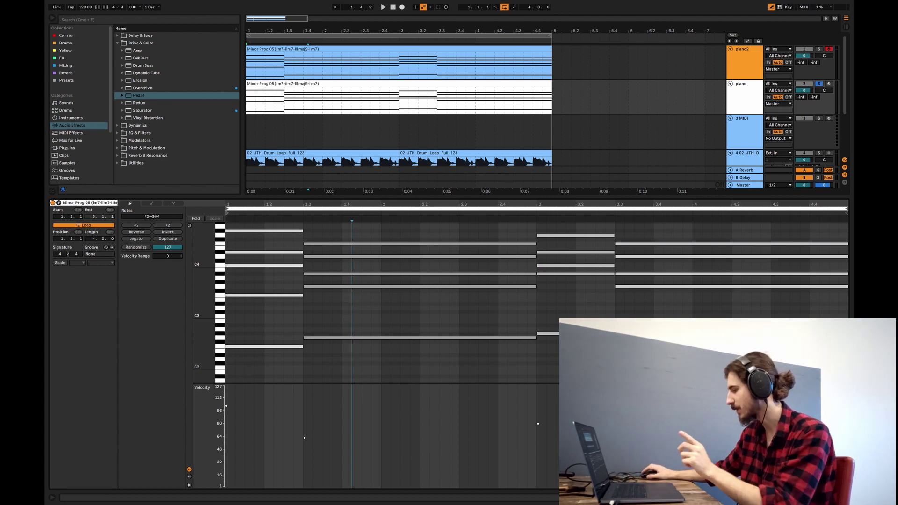
key(alt+super+l)
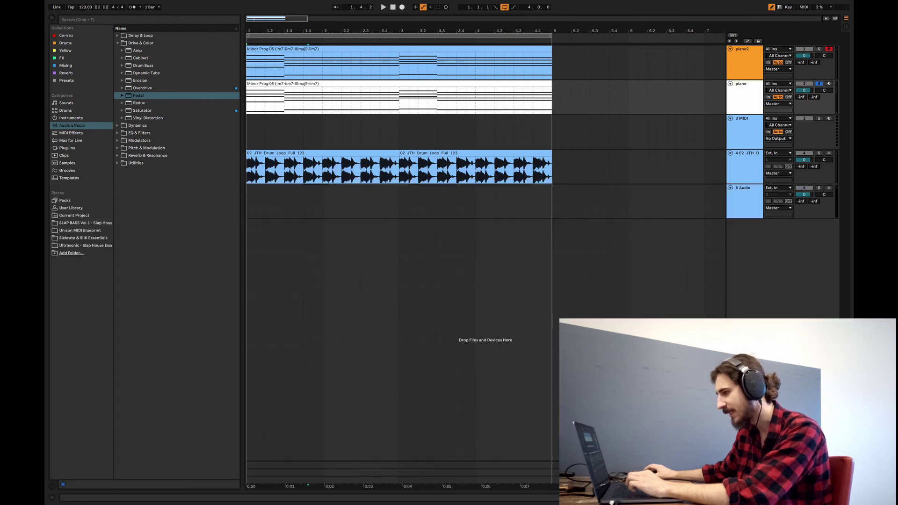
Step: Add the Funk Modern 16ths groove from the groove library to the groove pool
click(52, 486)
click(128, 306)
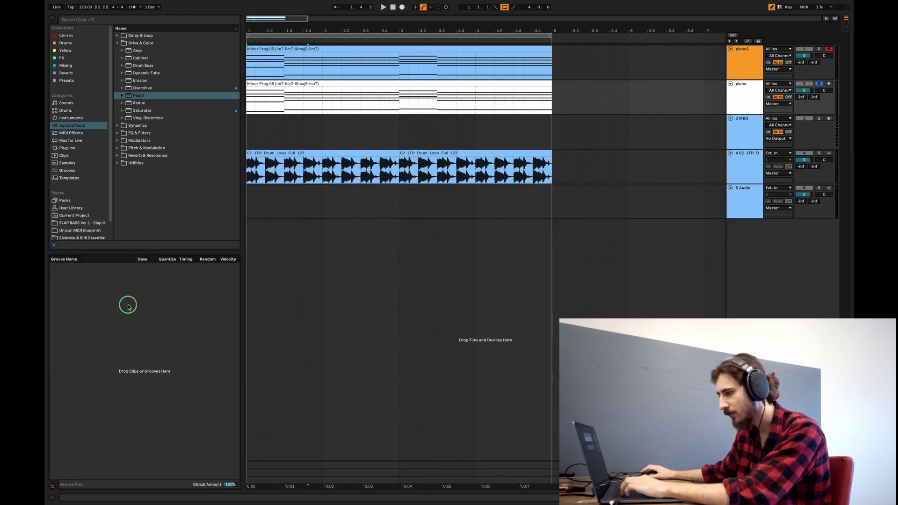
scroll(113, 194, down, 1)
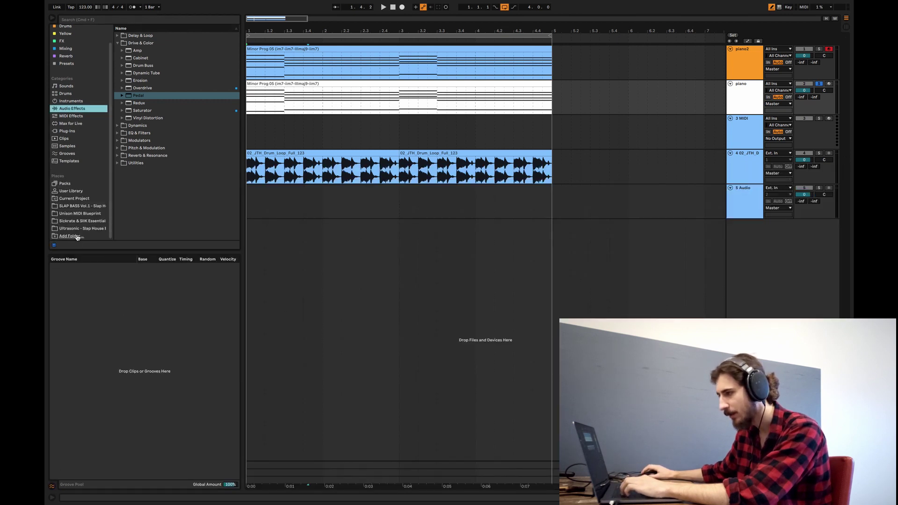
click(68, 154)
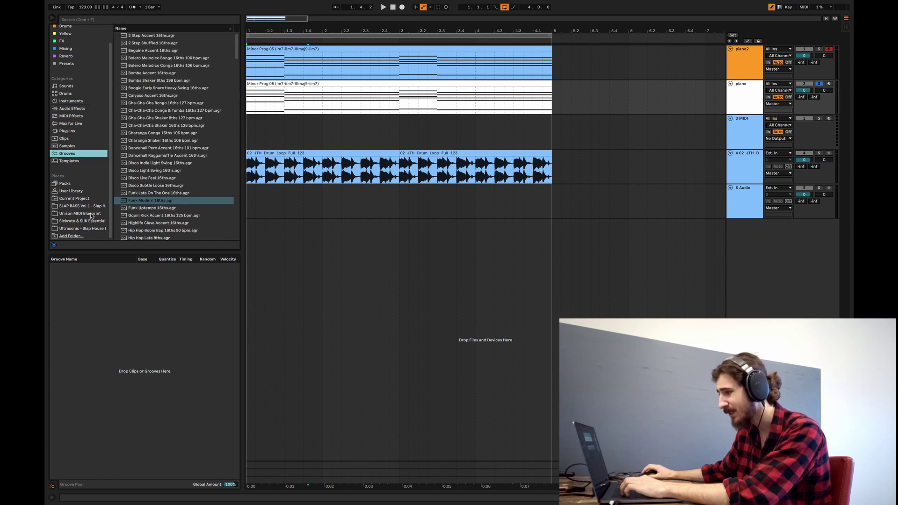
click(163, 199)
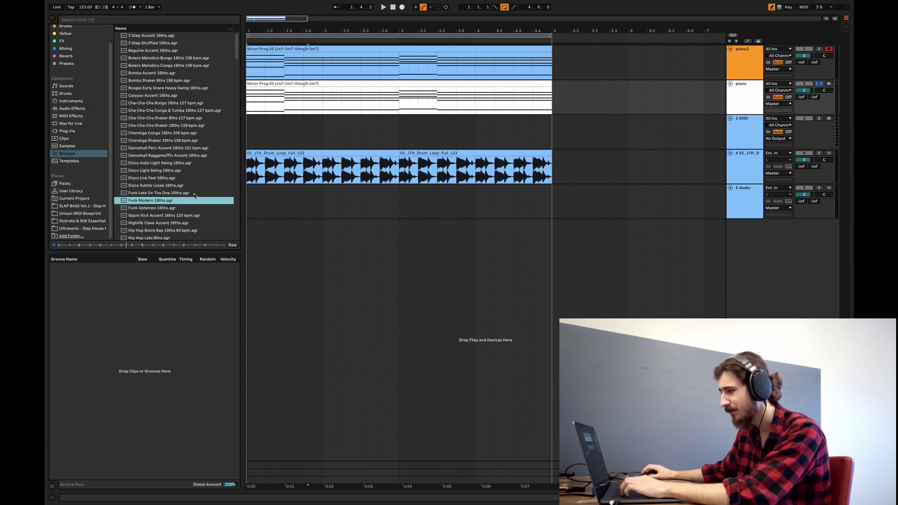
drag(156, 201, 205, 316)
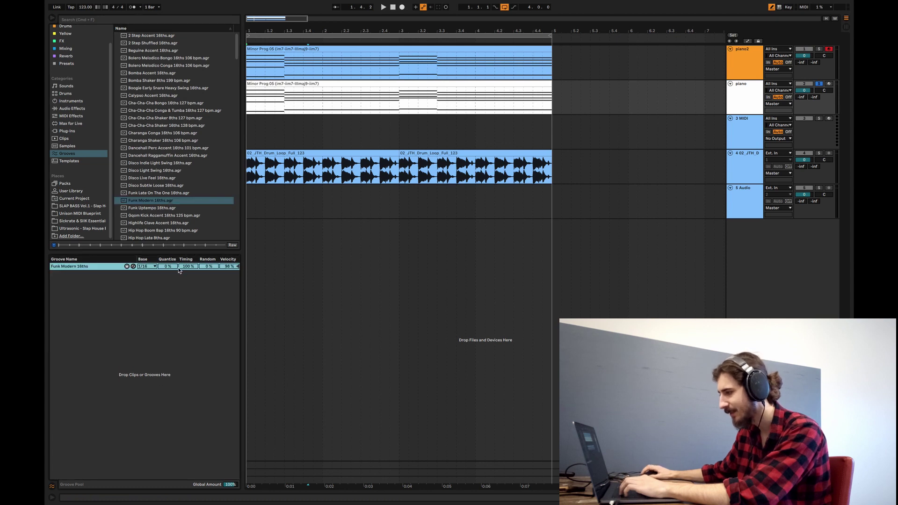
Step: Assign the Funk Modern 16ths groove to the piano clip and play the result with draw mode off
double_click(276, 84)
click(112, 254)
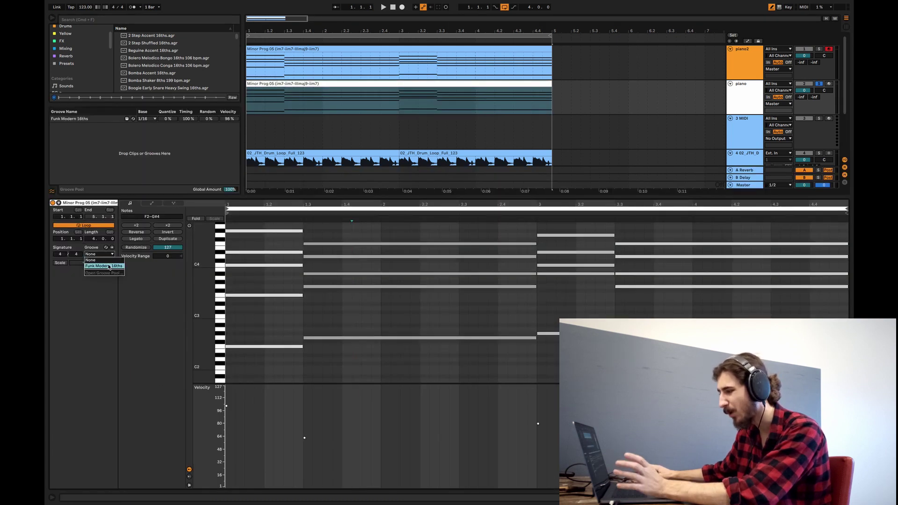
click(111, 263)
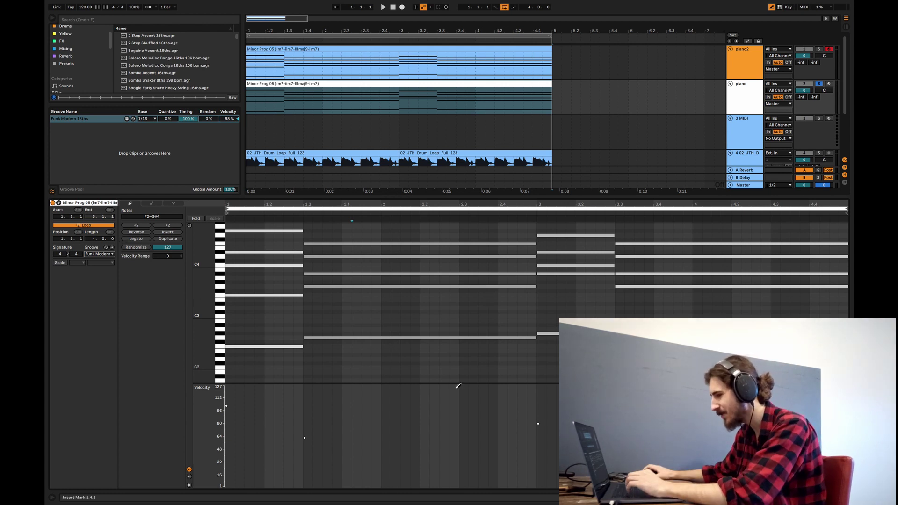
key(b)
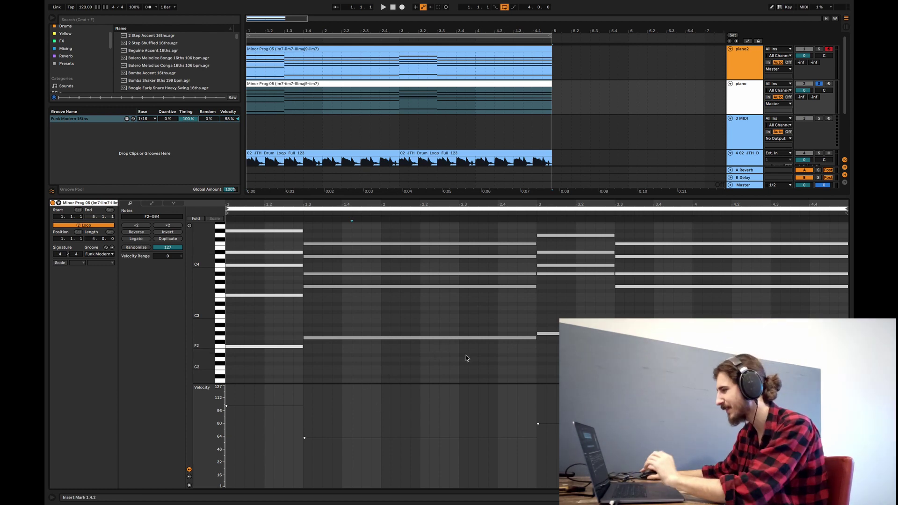
key(space)
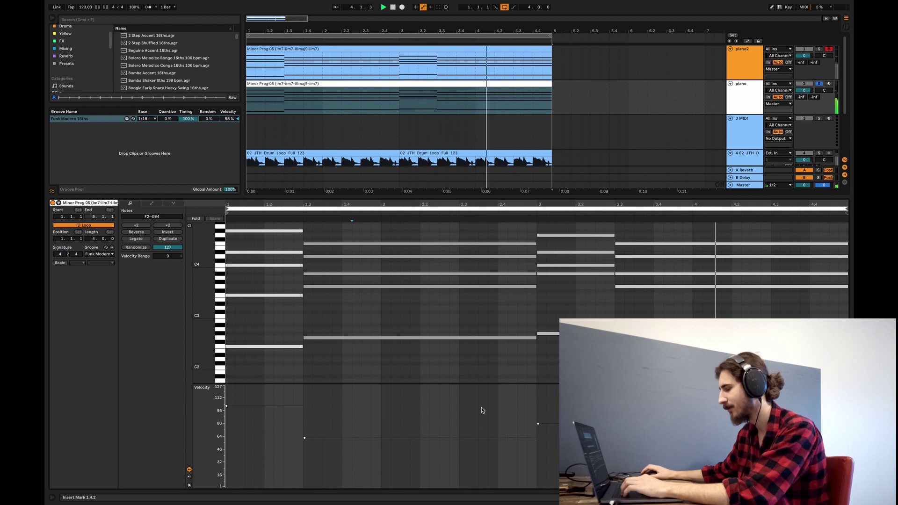
Step: Stop playback and set the piano clip's velocities to about 75 for the second chord and about 87 for the third
key(b)
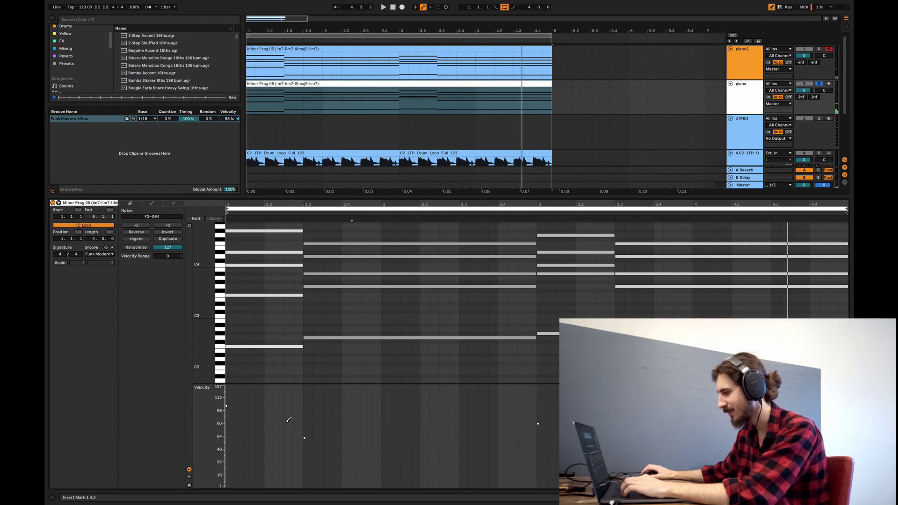
click(312, 427)
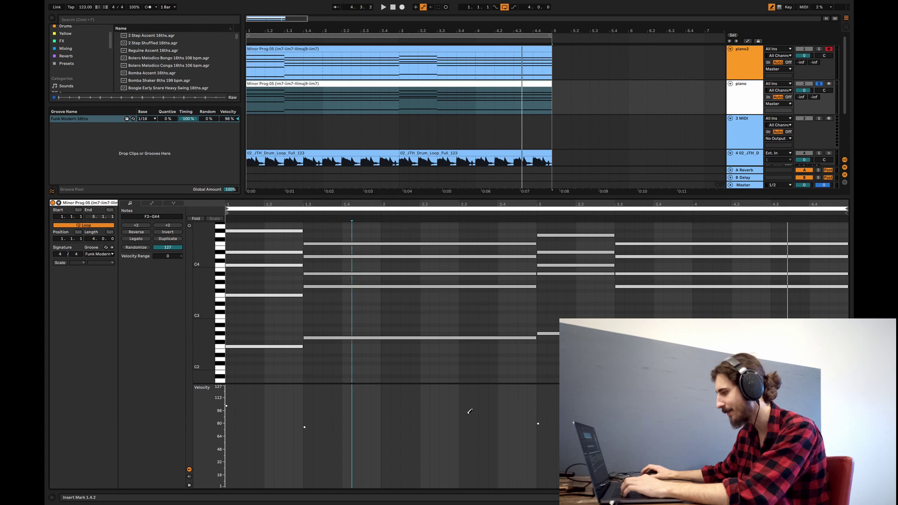
drag(538, 423, 537, 418)
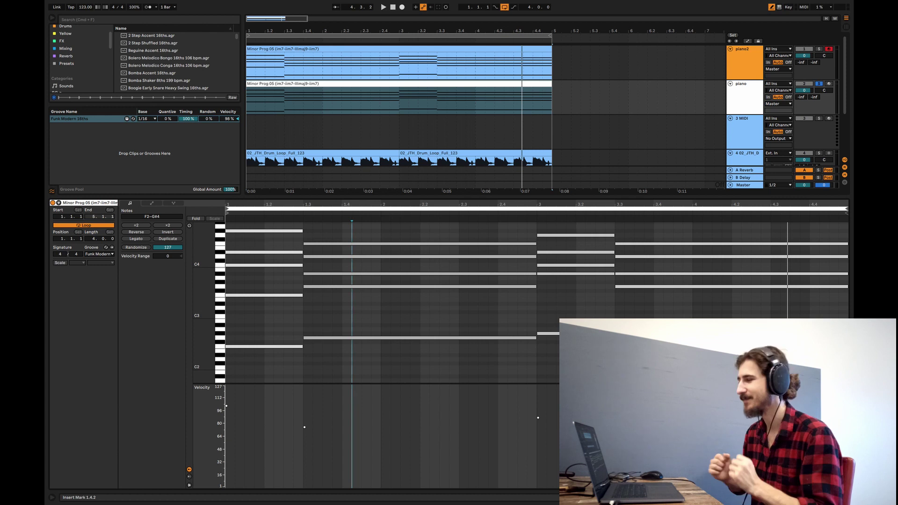
click(845, 498)
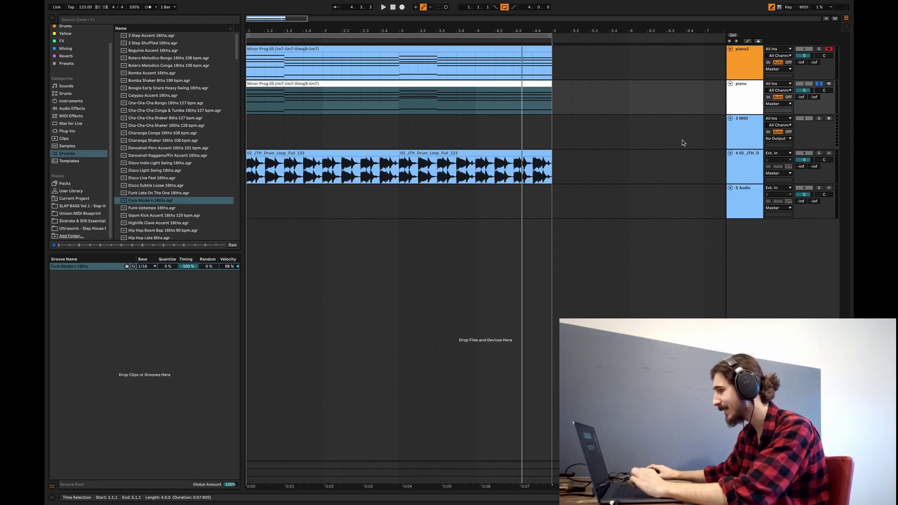
Step: Add EQ Eight to the piano track with a 100 Hz low cut and a -6.24 dB, Q 0.89 band at 200 Hz, adjusting the low cut's Q
double_click(746, 101)
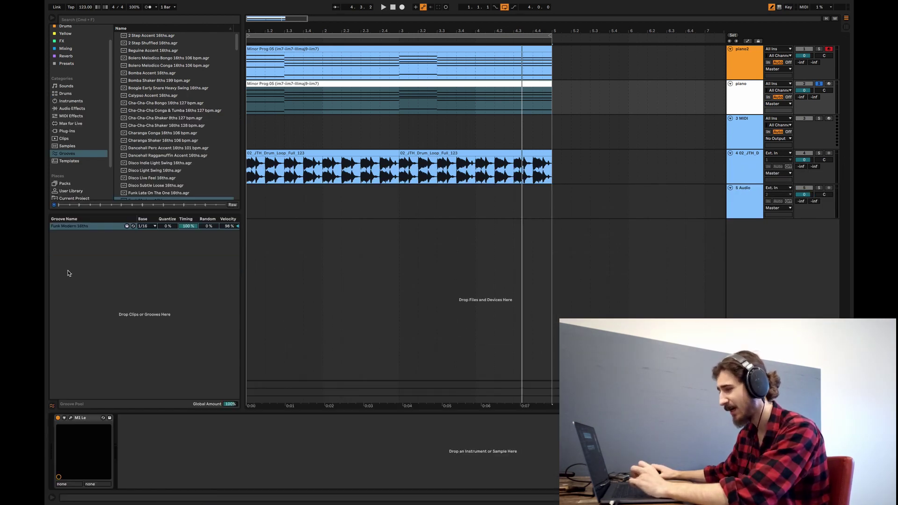
click(74, 48)
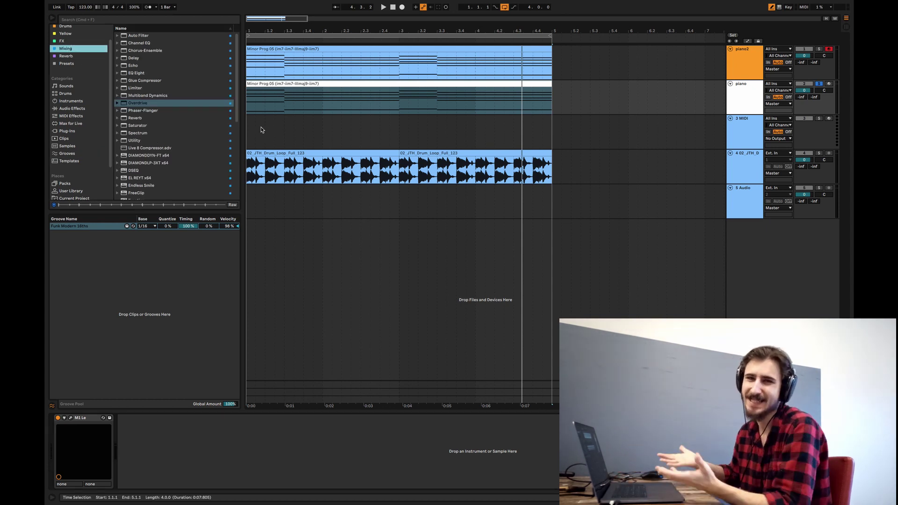
double_click(190, 73)
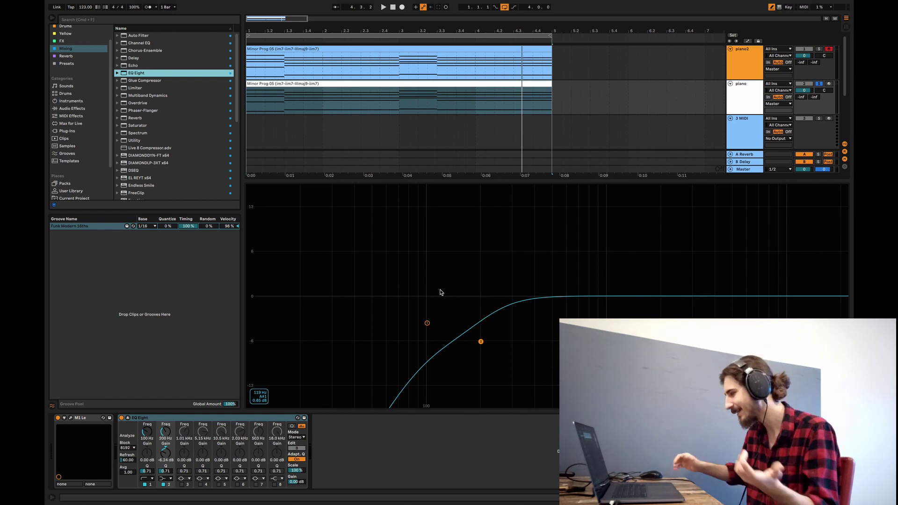
drag(481, 342, 481, 335)
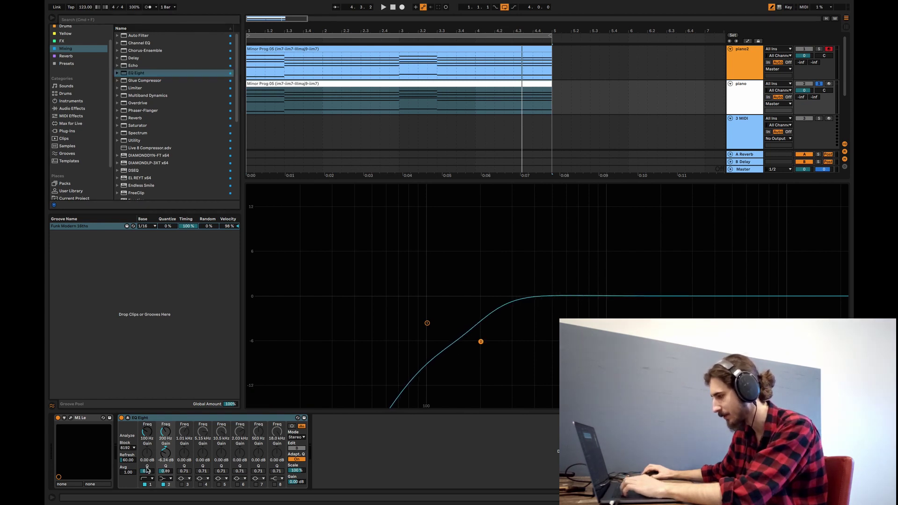
drag(147, 470, 147, 482)
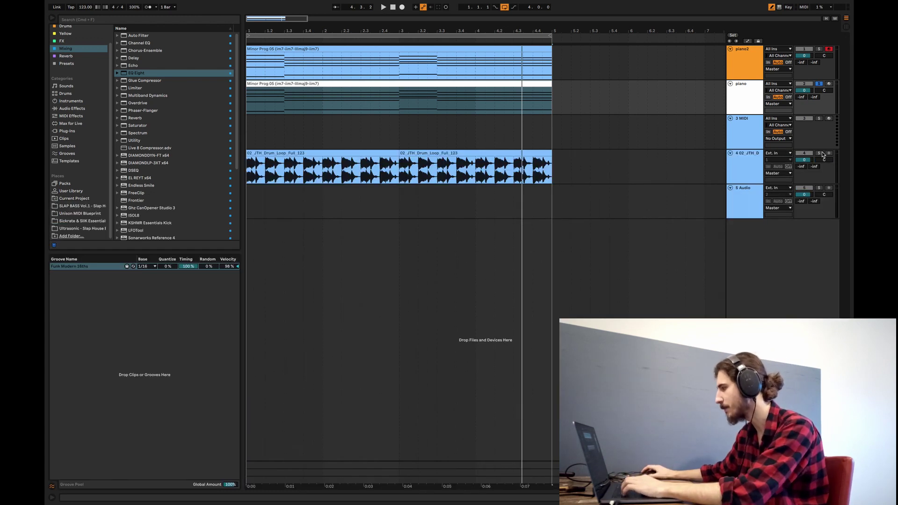
Step: Solo the drum loop track together with the piano and play the arrangement from the start
click(819, 153)
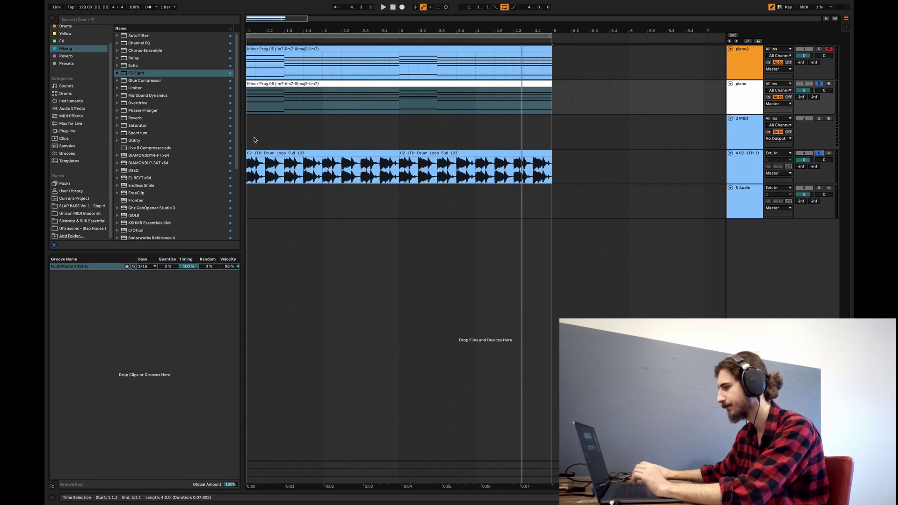
click(253, 132)
key(space)
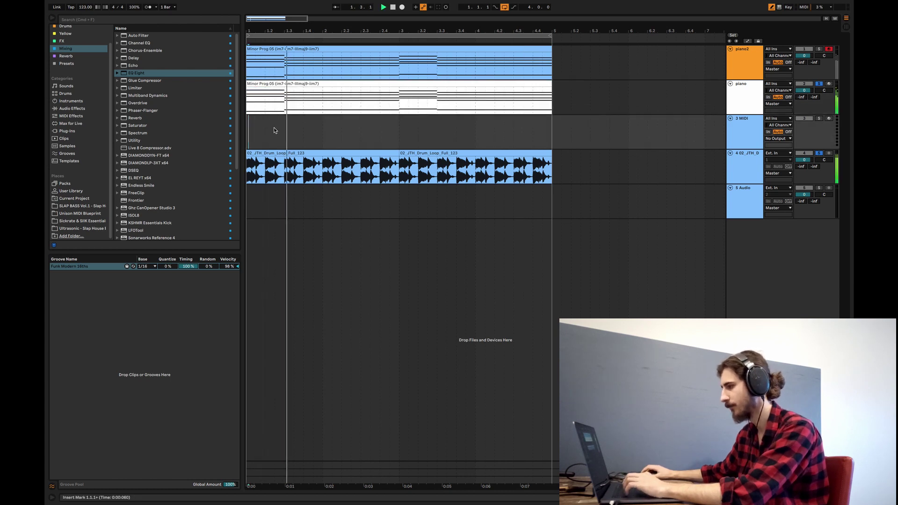
Step: Open the piano clip, select all its notes, turn draw mode off and hide the clip editor
double_click(367, 84)
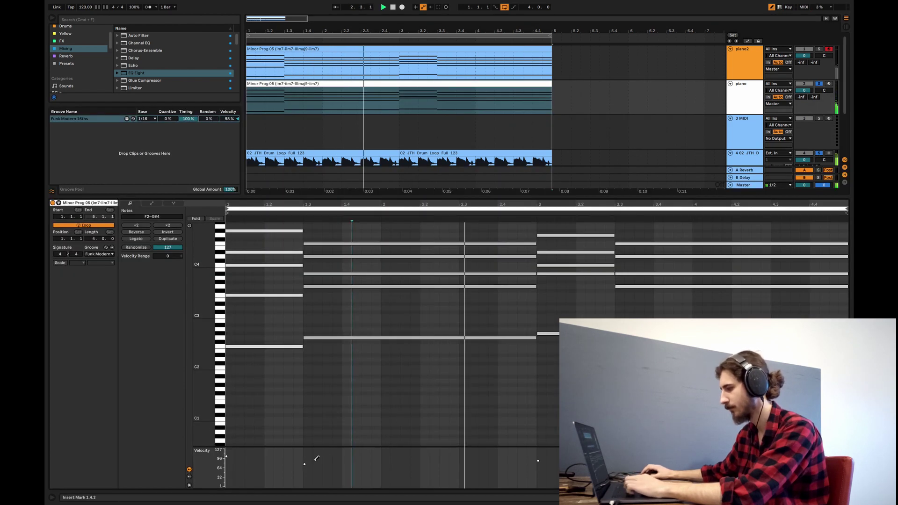
key(super+a)
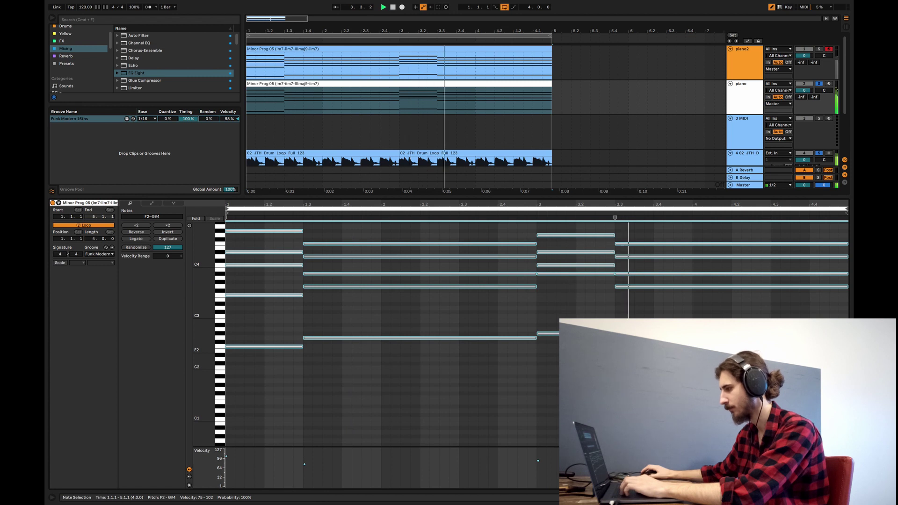
key(b)
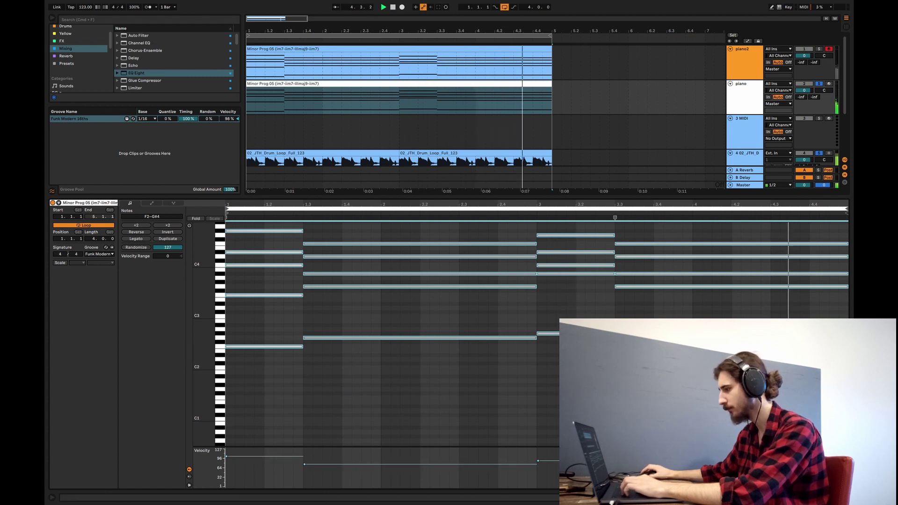
key(super+alt+l)
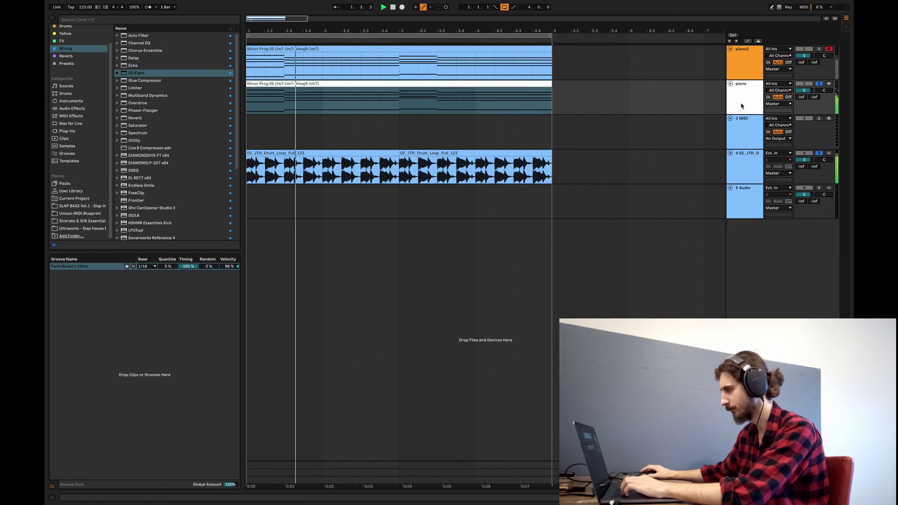
Step: Show the piano track's devices and compare playback with EQ Eight bypassed and enabled, leaving it enabled
key(super+alt+l)
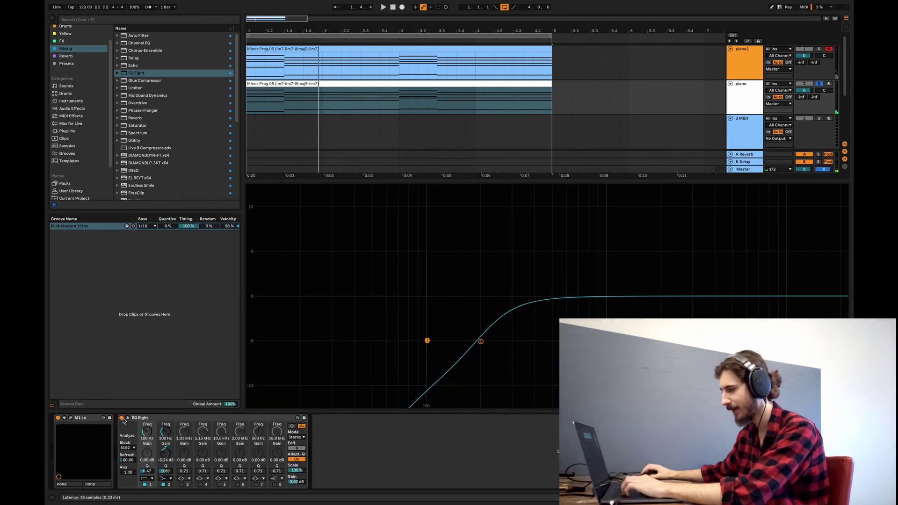
click(122, 418)
key(space)
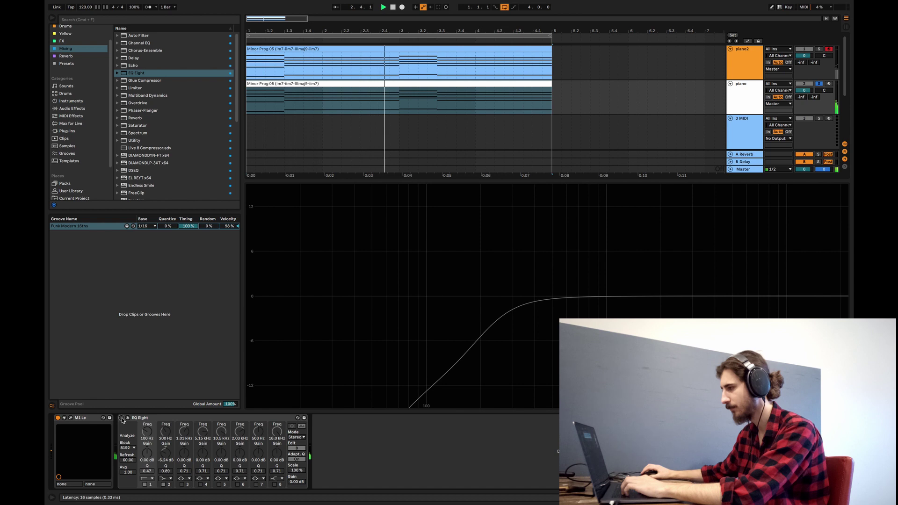
click(122, 418)
key(space)
key(space)
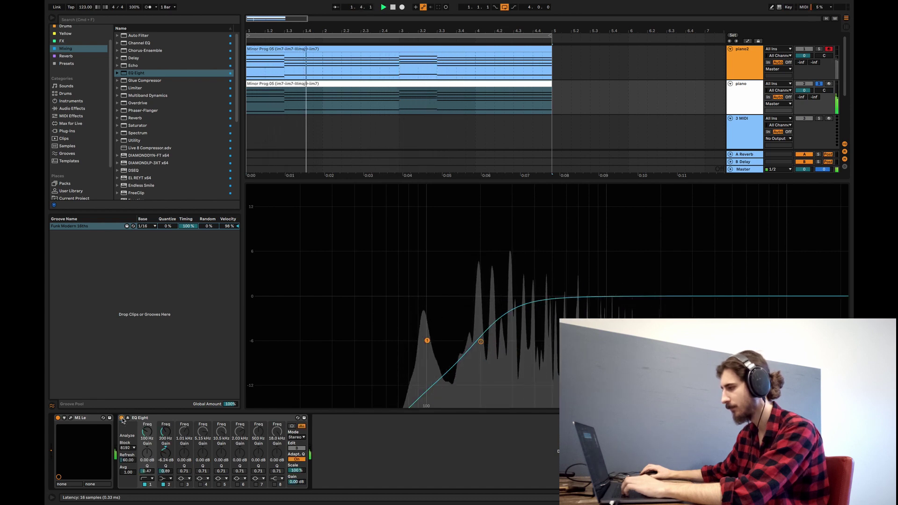
key(space)
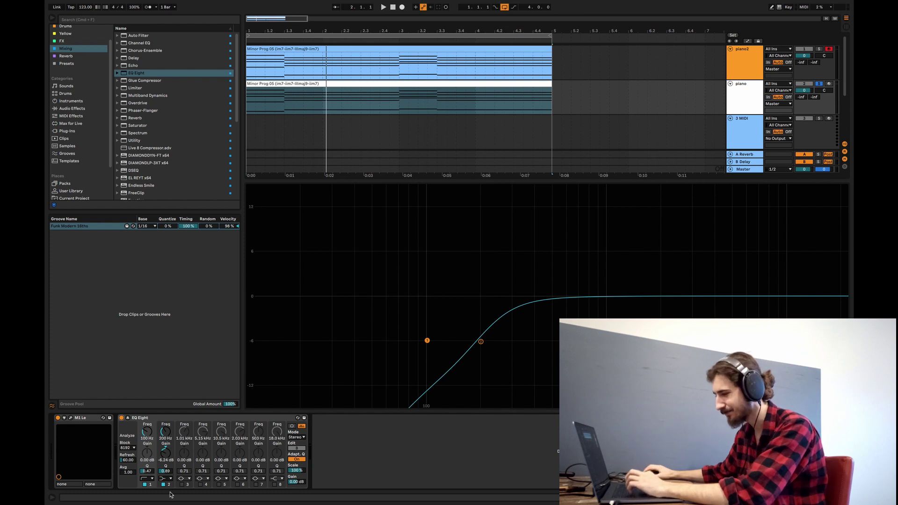
Step: Enable EQ Eight's band 4 and shape it by ear into a -1.86 dB cut at 409 Hz with Q 4.10
click(201, 487)
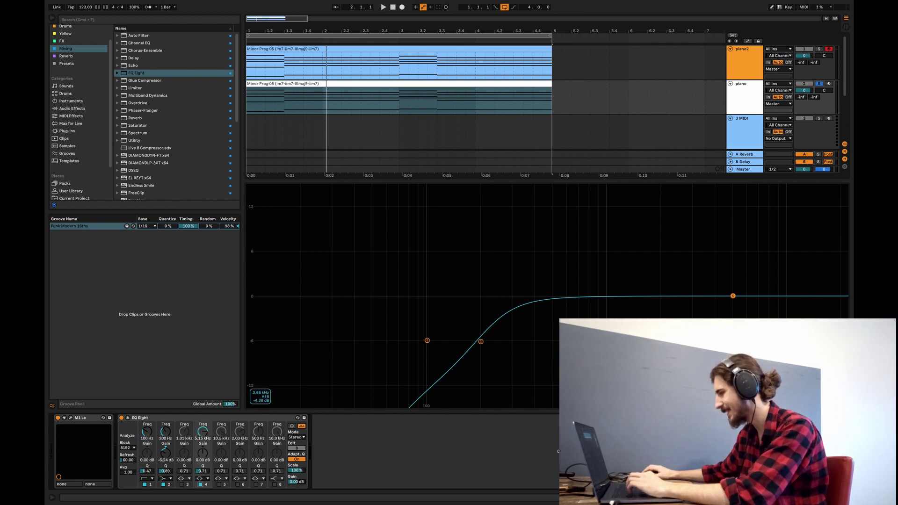
drag(733, 297, 568, 314)
key(space)
key(space)
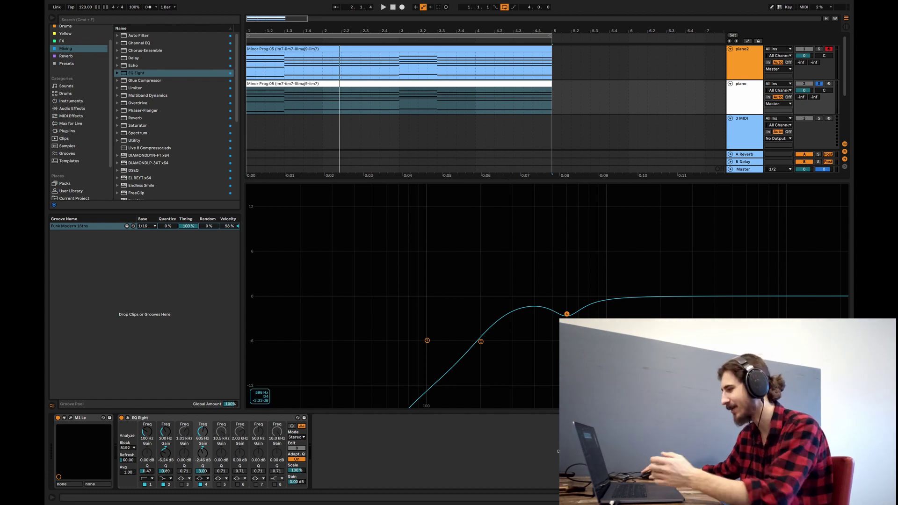
drag(568, 315, 607, 309)
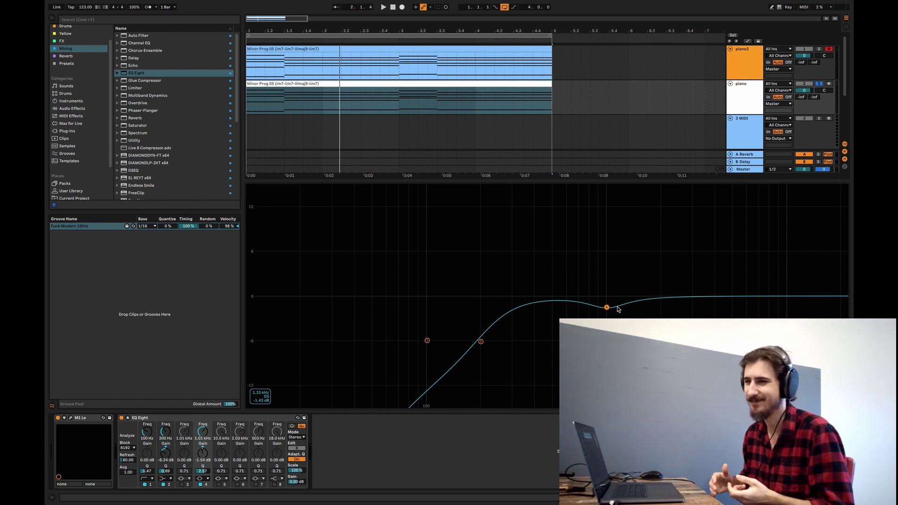
drag(607, 307, 538, 312)
key(space)
key(space)
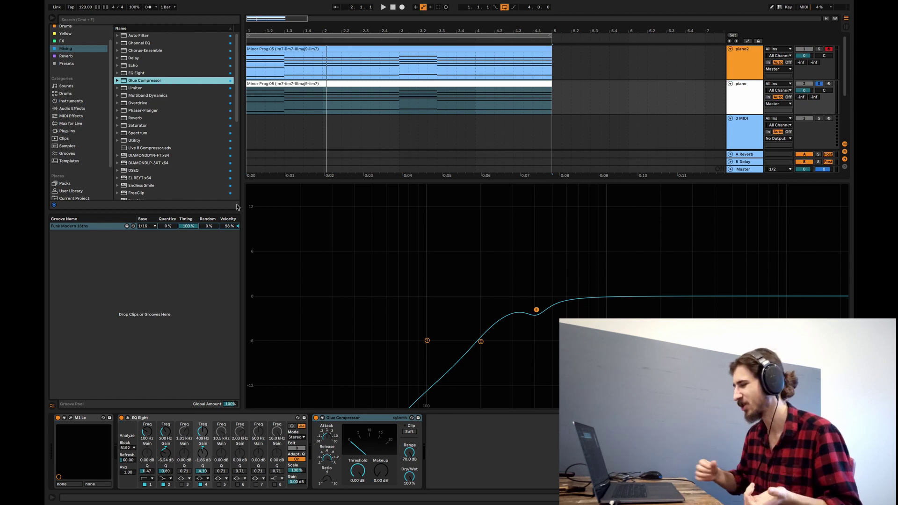
Step: Reorder the piano track's devices so the Glue Compressor sits before EQ Eight
drag(253, 418, 554, 448)
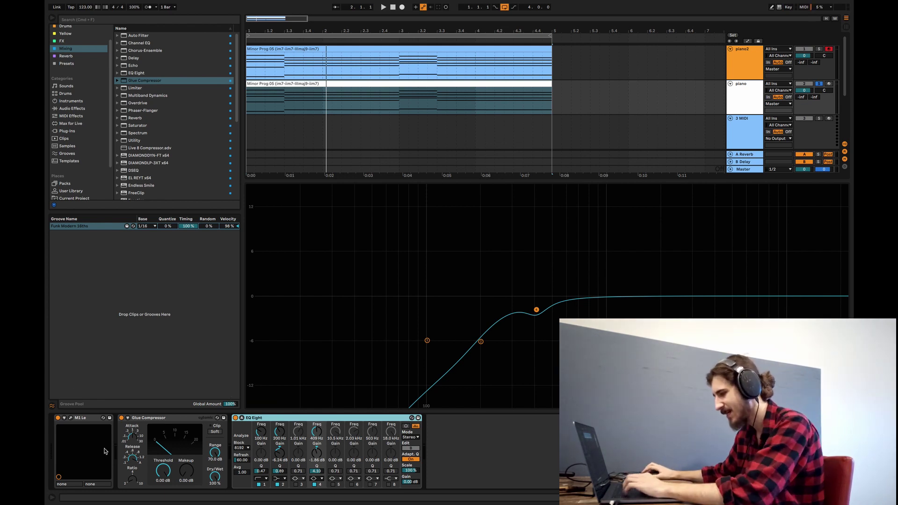
click(141, 440)
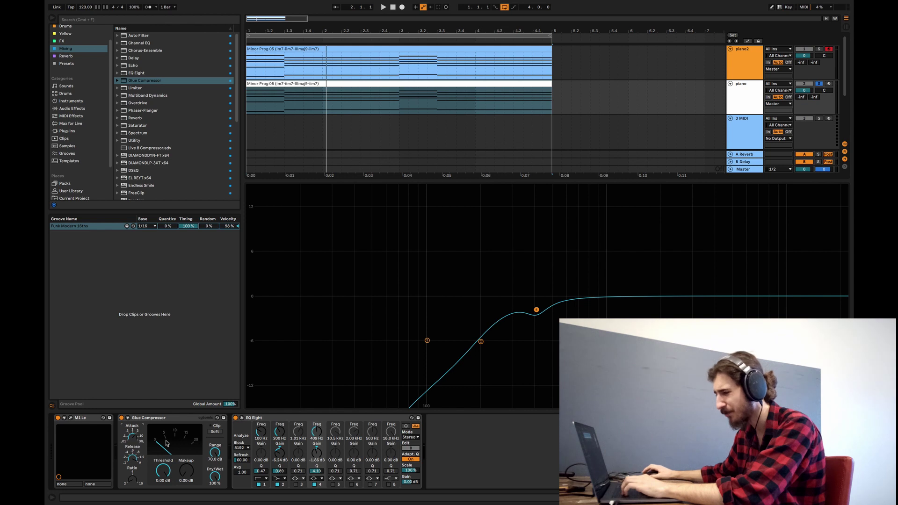
click(158, 417)
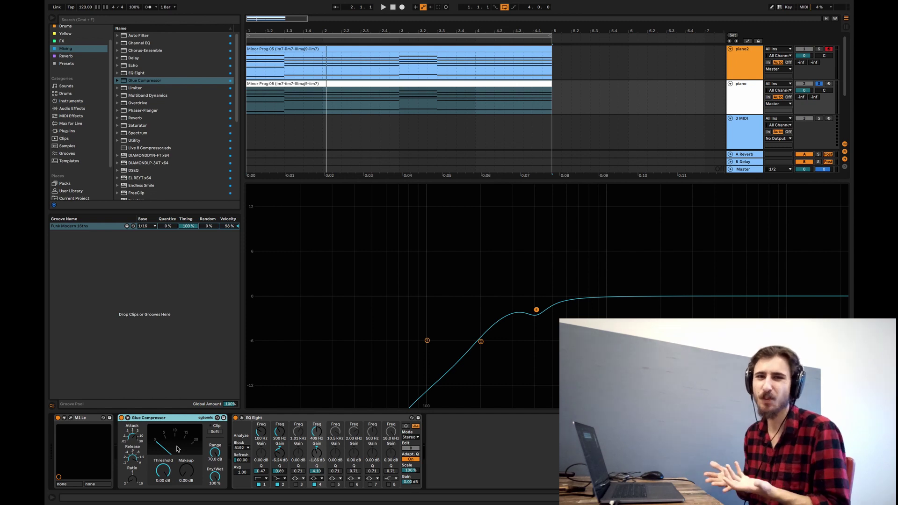
Step: Enable the Glue Compressor's sidechain EQ with a high-pass filter at 200 Hz and Q about 0.51, comparing it with the low-pass type during playback
click(128, 419)
click(169, 425)
key(space)
drag(167, 475, 167, 483)
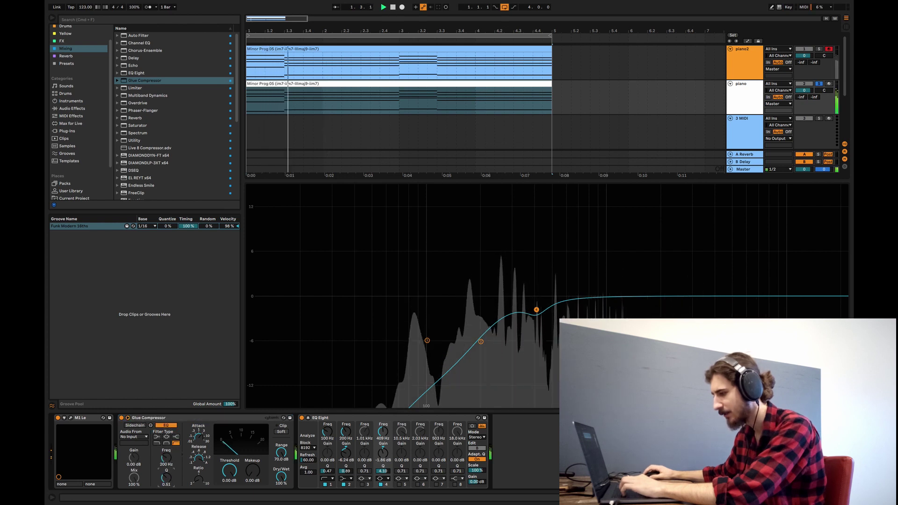
click(157, 444)
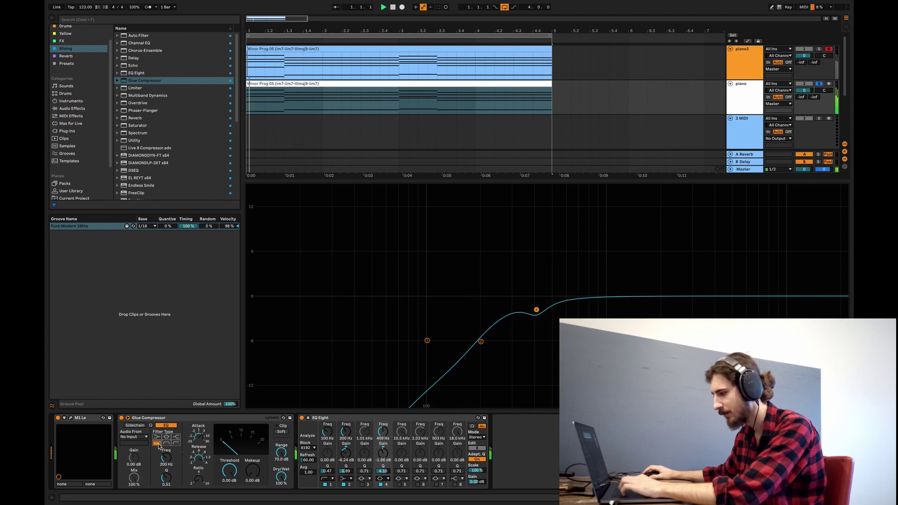
click(176, 444)
key(space)
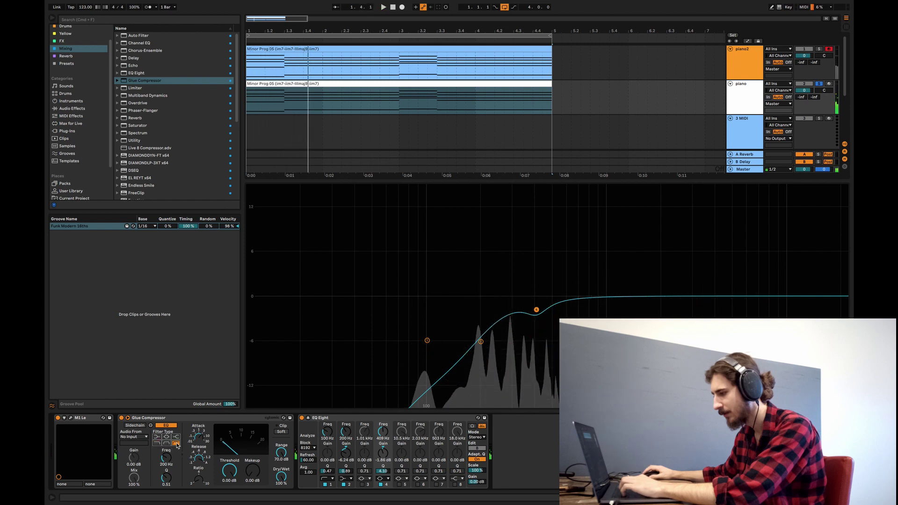
key(space)
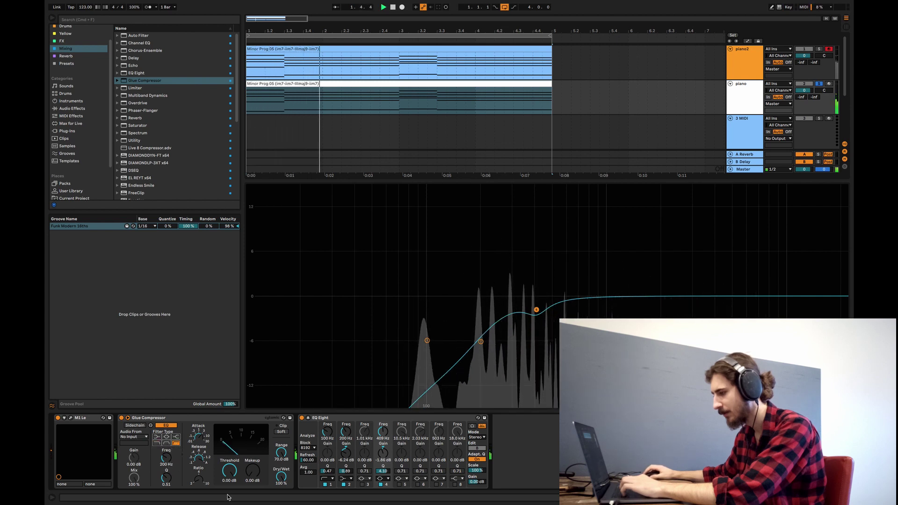
key(space)
Step: Lower the Glue Compressor's threshold to about -18.1 dB while auditioning the piano
drag(229, 469, 229, 485)
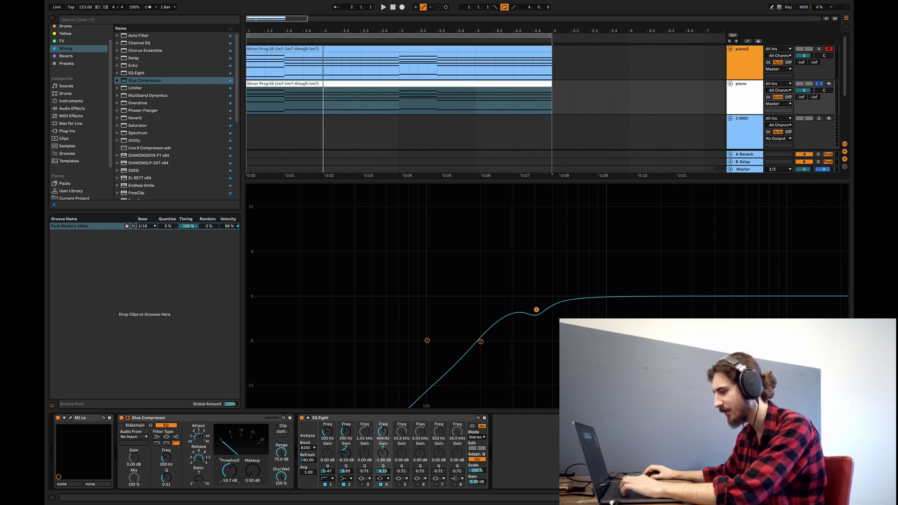
key(space)
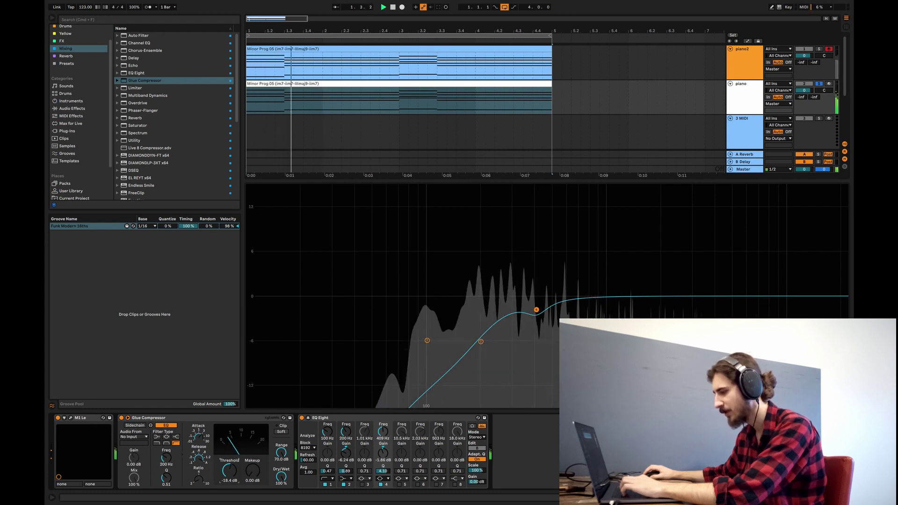
key(space)
key(space)
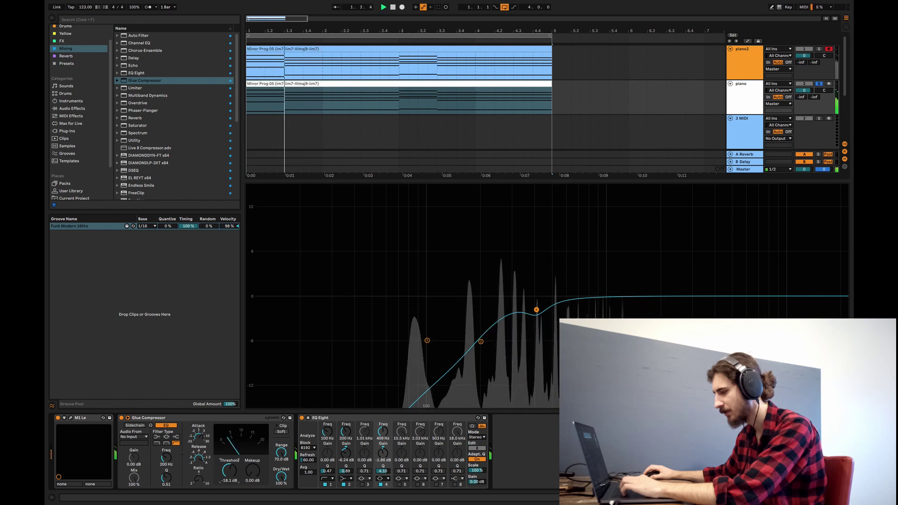
key(space)
Step: Set the Glue Compressor's makeup gain to 3 dB and play back the compressed piano
click(261, 482)
text(3)
key(Return)
key(space)
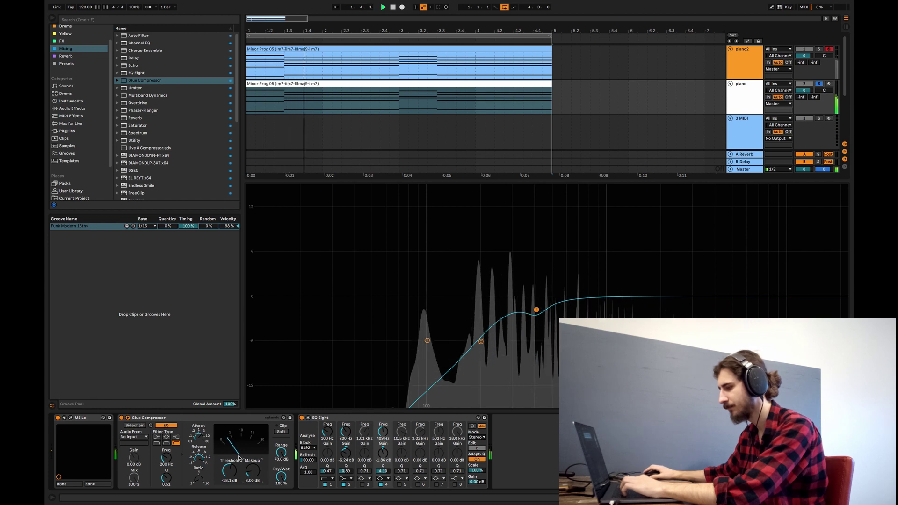
key(space)
key(space)
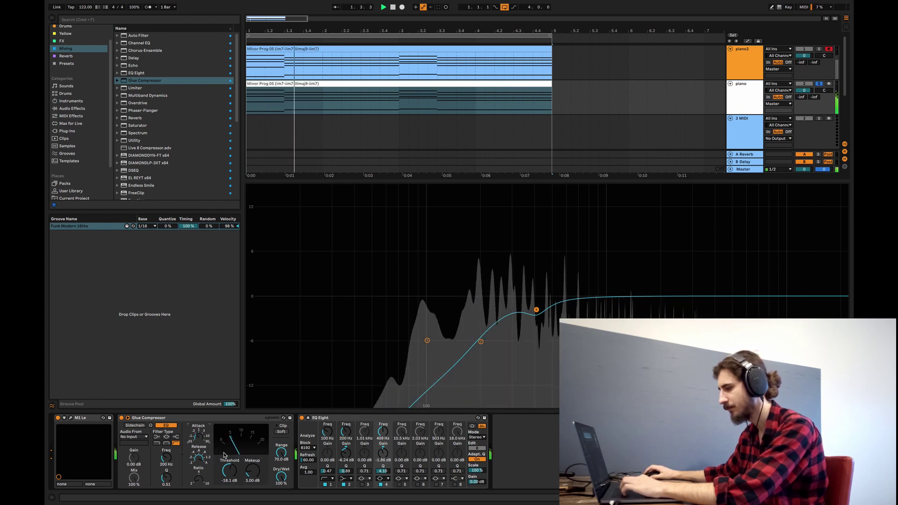
key(space)
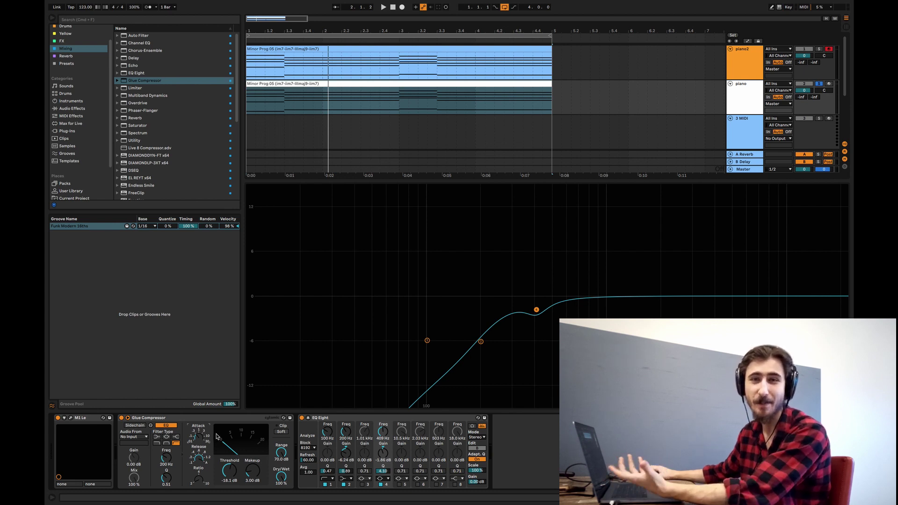
Step: Replay the opening of the piano part several times to judge the compressor's response on the chord attacks
key(space)
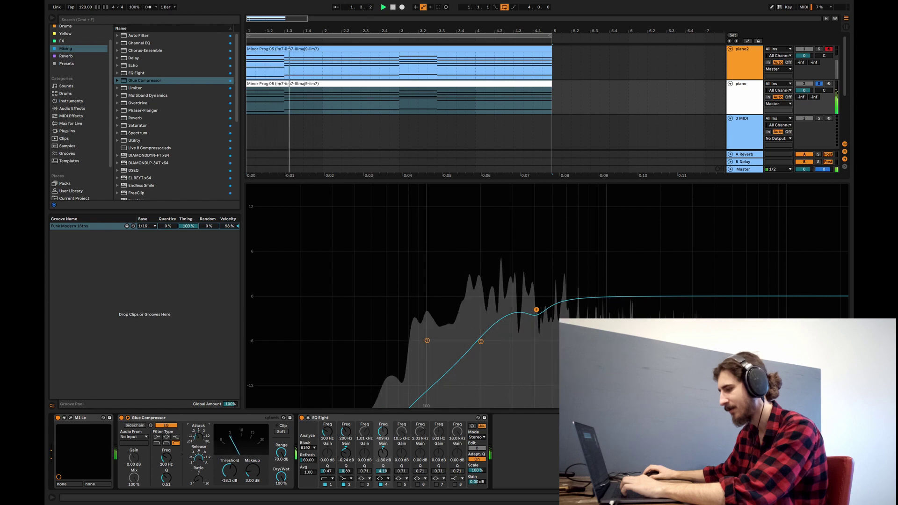
key(space)
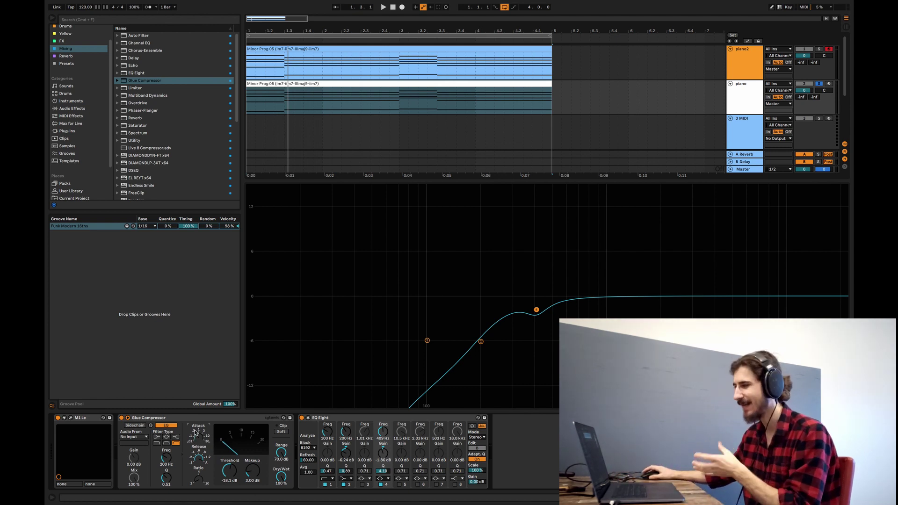
key(space)
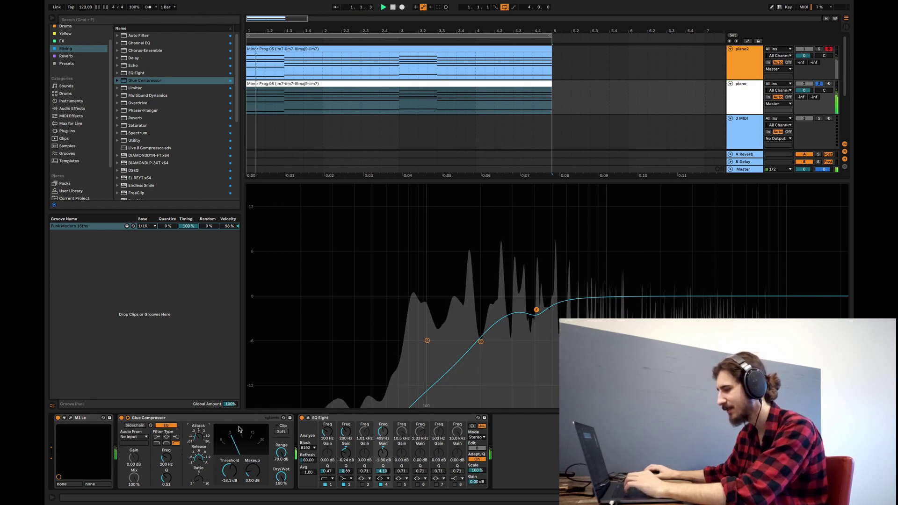
key(space)
key(space)
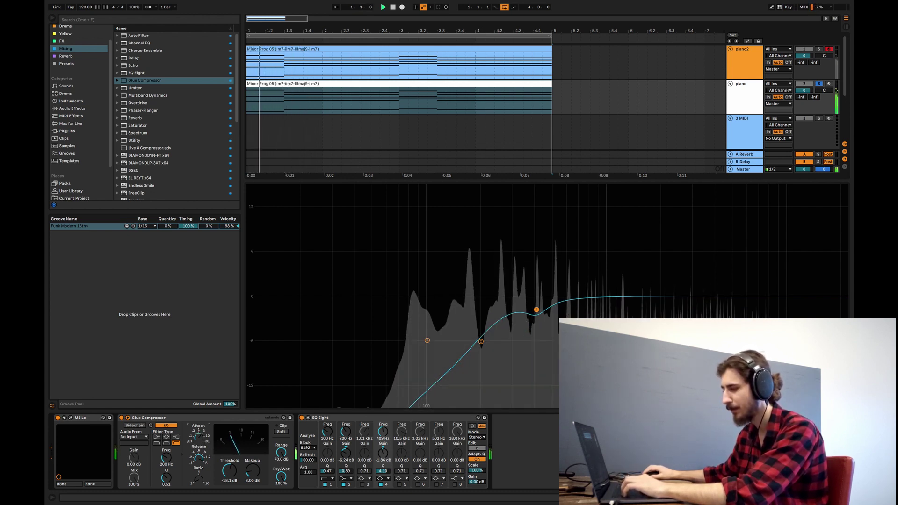
key(space)
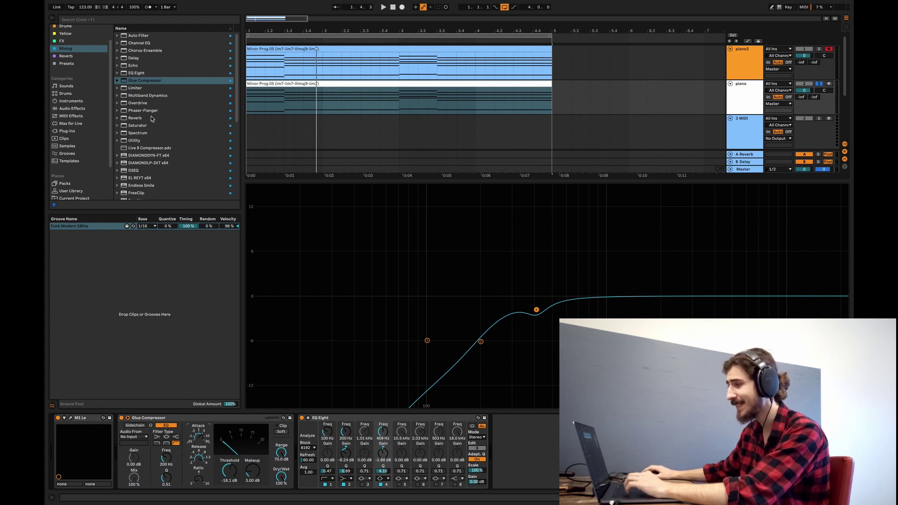
Step: Insert Saturn 2 from the FX collection between the Glue Compressor and EQ Eight on the piano track
click(136, 104)
click(114, 103)
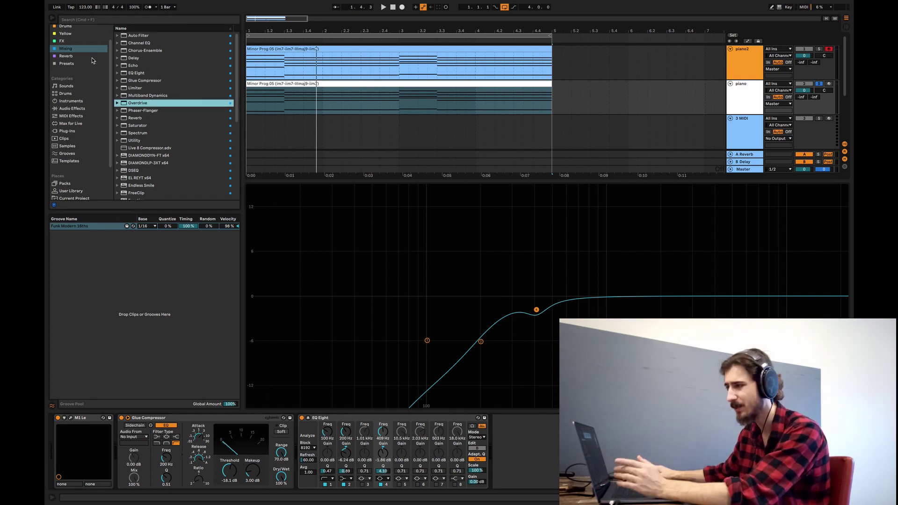
click(60, 44)
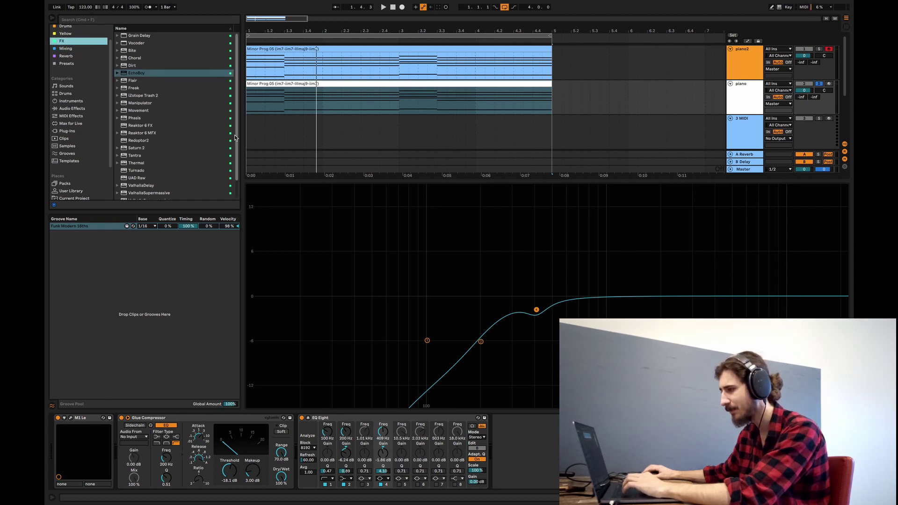
scroll(225, 187, down, 2)
drag(125, 131, 292, 429)
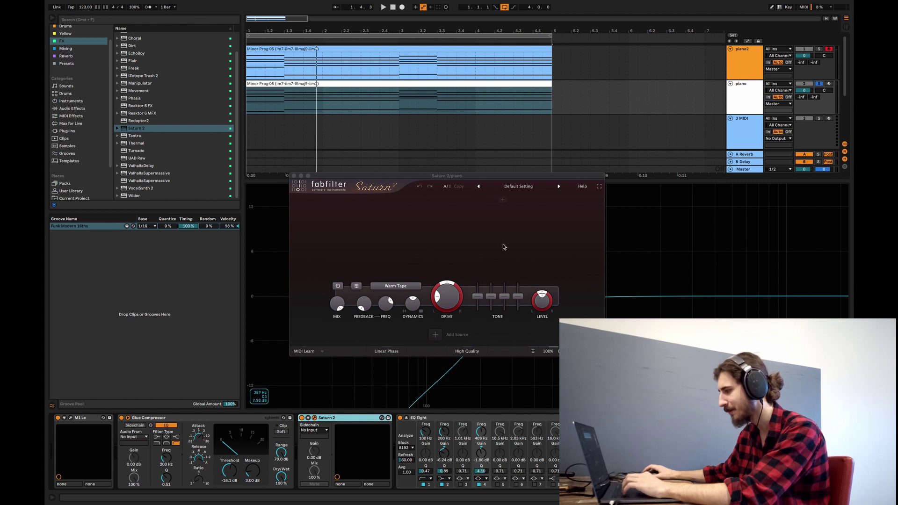
Step: Split Saturn 2 into three frequency bands and move both crossovers to lower frequencies, leaving a wide middle band
click(473, 202)
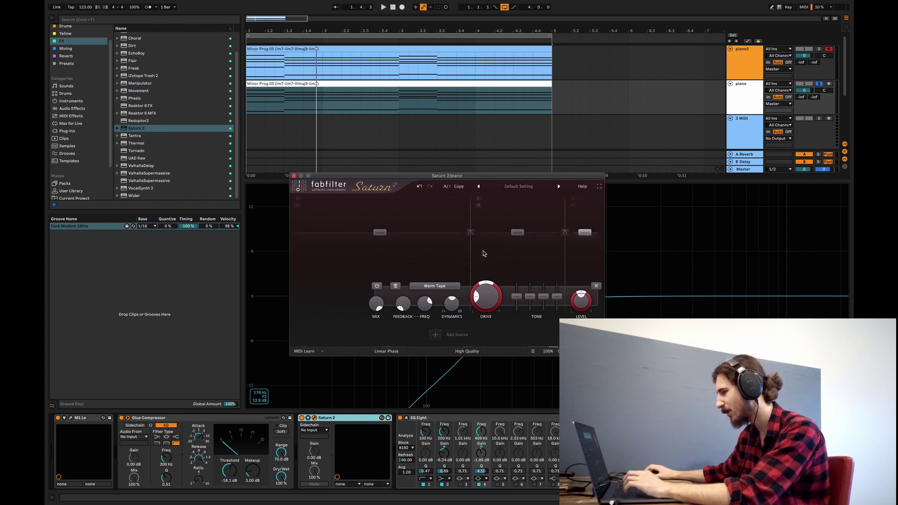
drag(472, 251, 411, 252)
drag(567, 252, 545, 254)
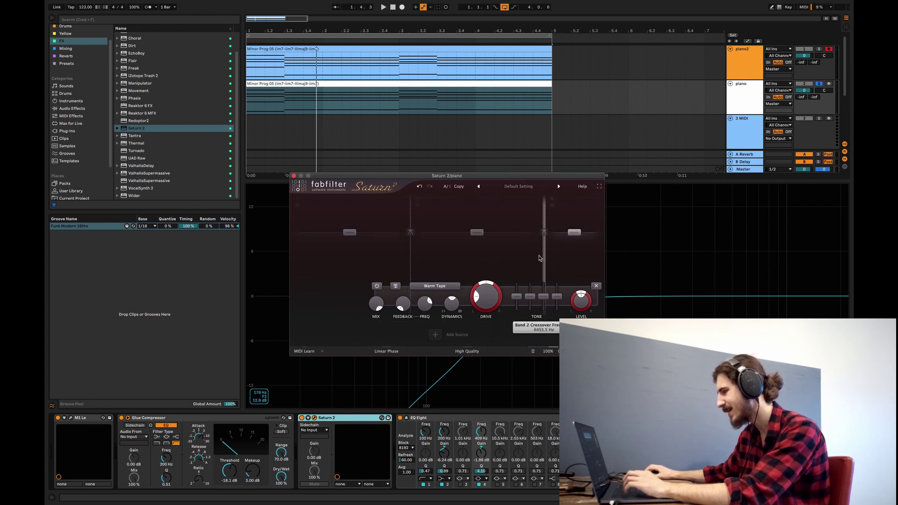
drag(407, 254, 422, 253)
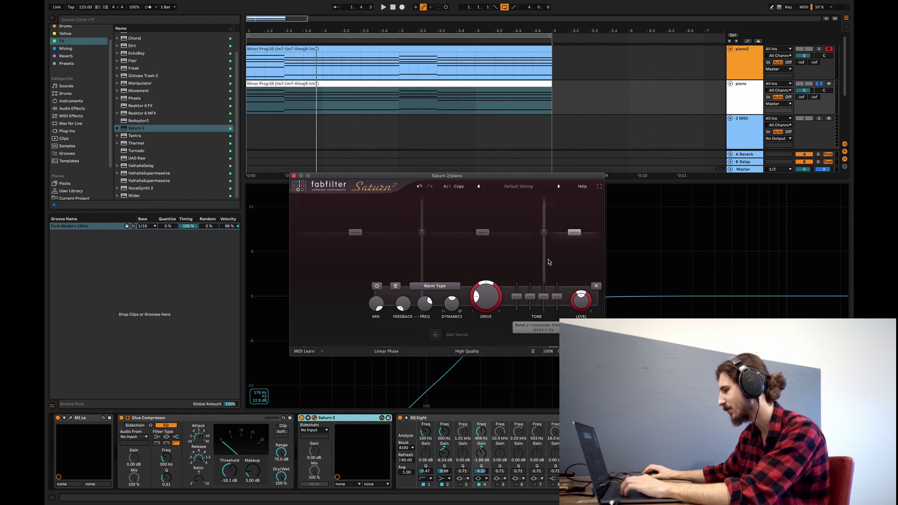
drag(541, 261, 518, 262)
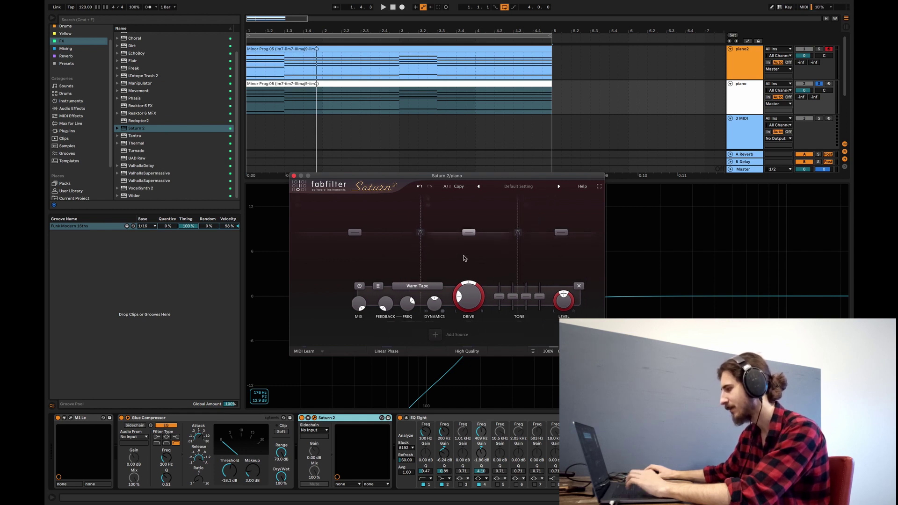
Step: Raise the middle band's drive to about 80% during playback and give the high band a strongly driven Clean Tube style
key(space)
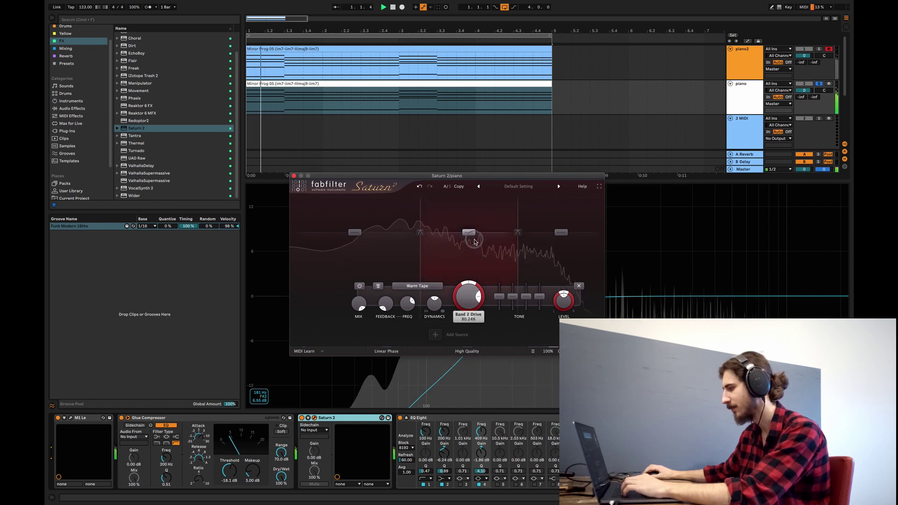
drag(475, 234, 474, 250)
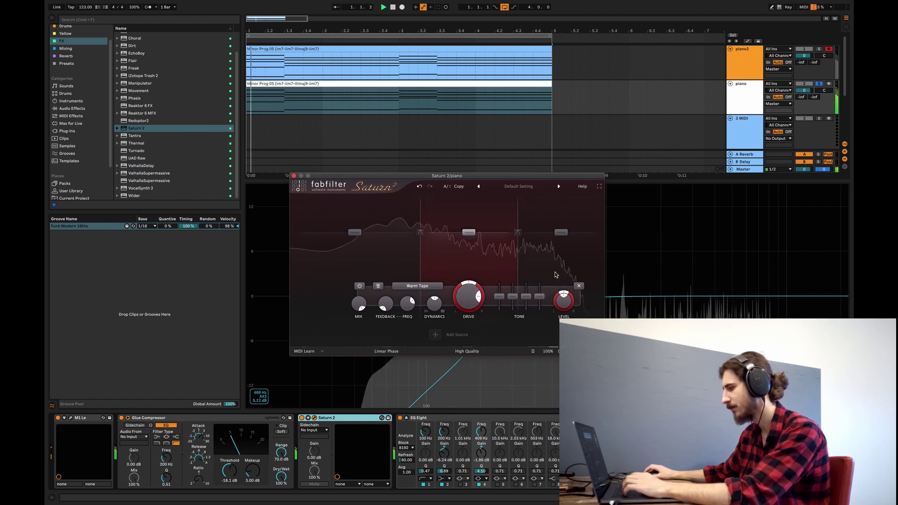
click(547, 255)
click(434, 286)
mouse_move(424, 295)
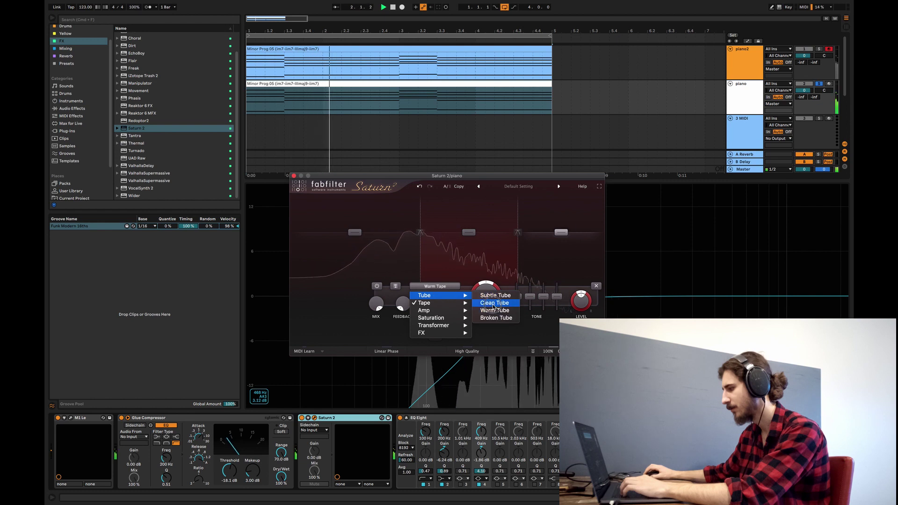
click(490, 299)
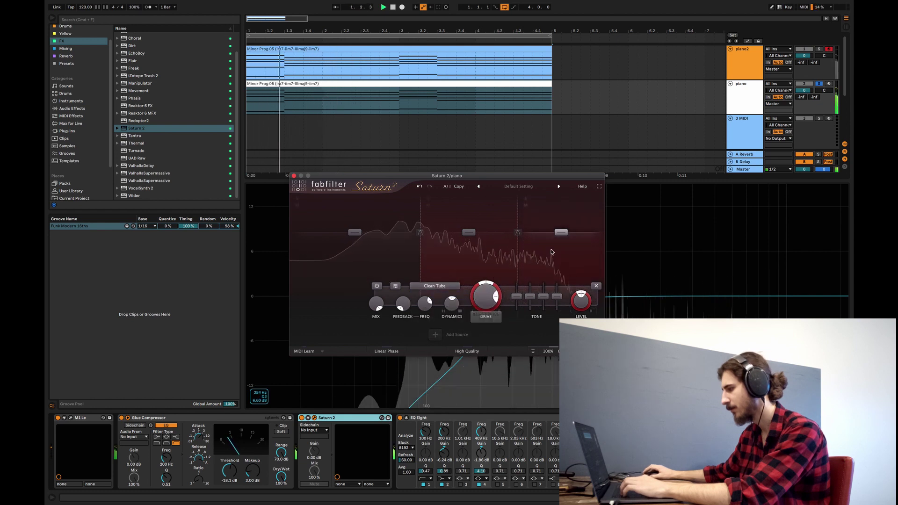
Step: Boost the high band's two uppermost tone controls and raise its level to about +1.9 dB while auditioning the piano
drag(557, 296, 544, 295)
key(space)
drag(553, 233, 554, 229)
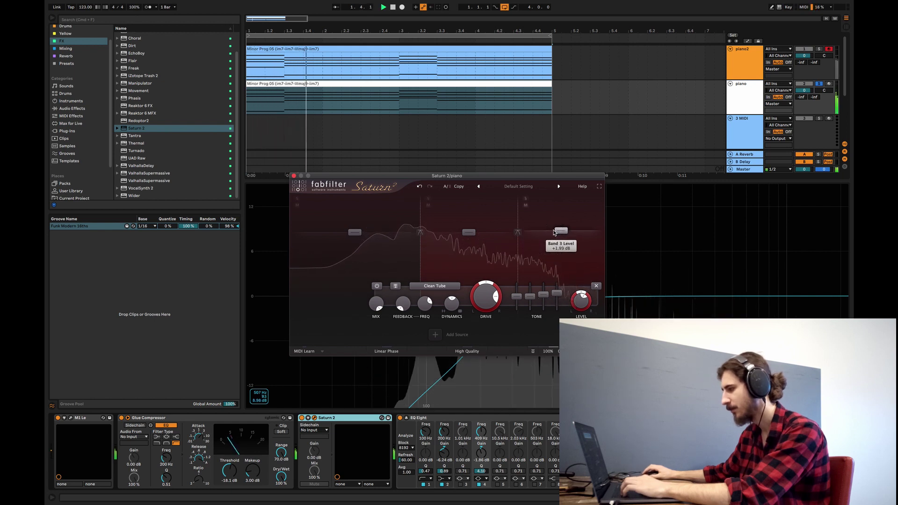
key(space)
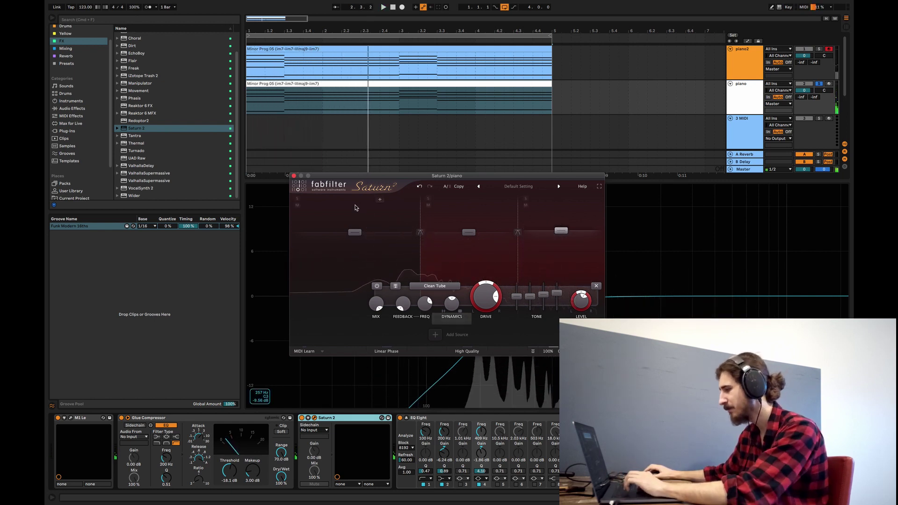
Step: Raise the low band's Warm Tape drive past 80% and lower that band's level slightly while auditioning the piano
click(371, 226)
drag(413, 295, 424, 252)
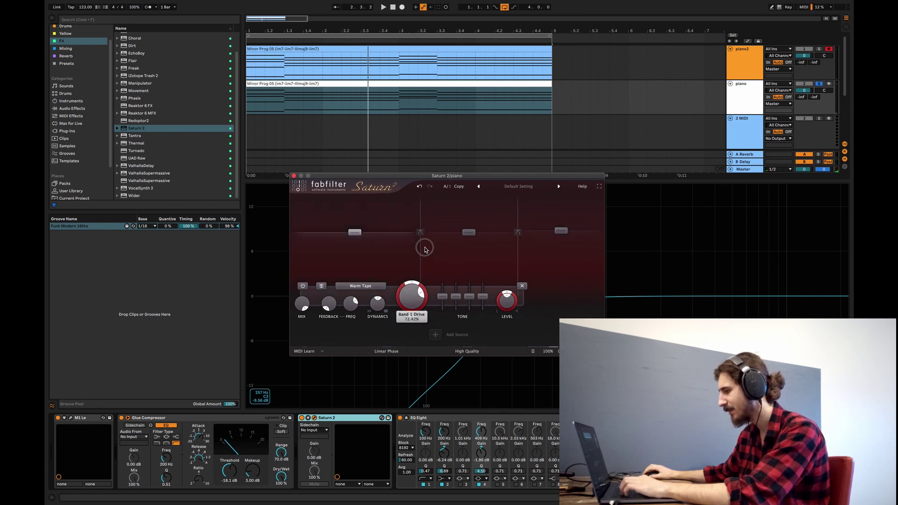
key(space)
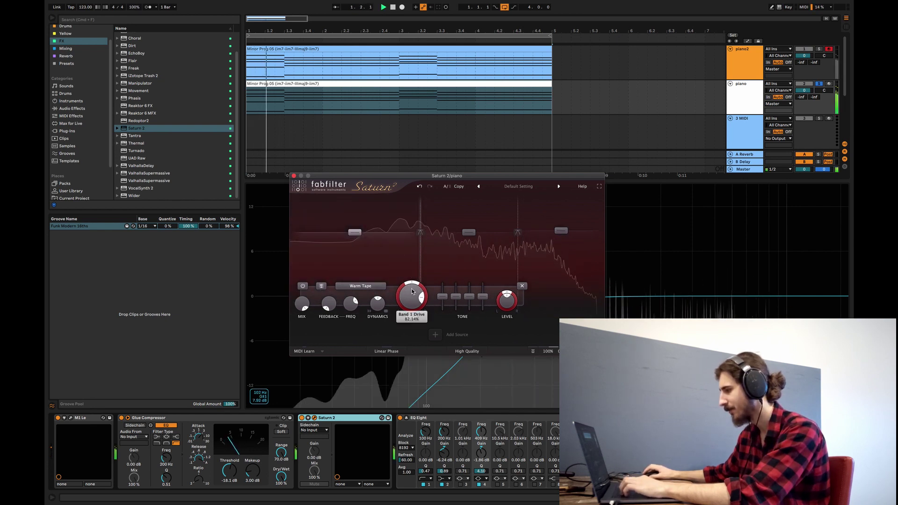
key(space)
drag(356, 233, 362, 239)
key(space)
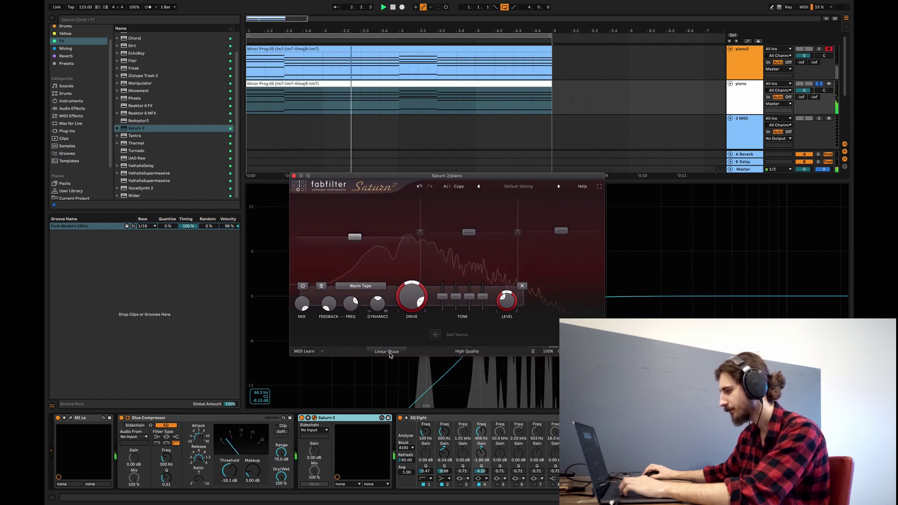
key(space)
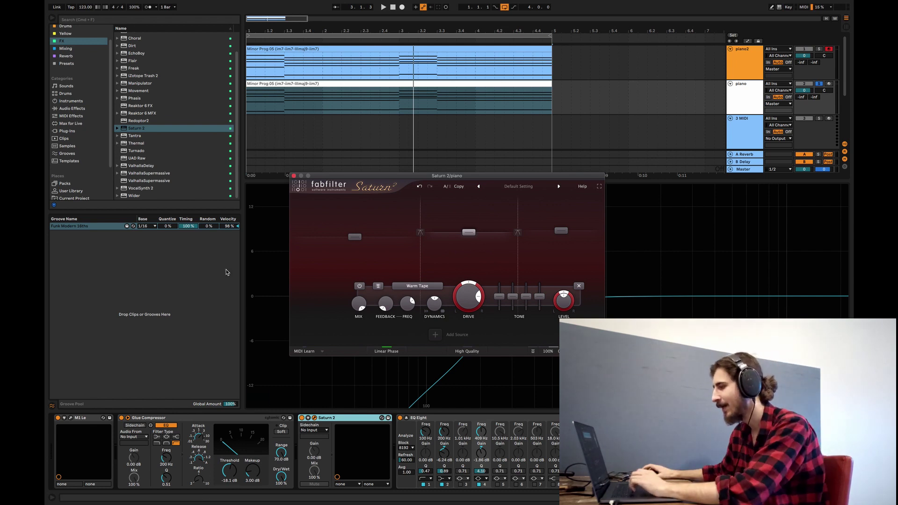
Step: Close the Saturn 2 window and add EchoBoy from the FX collection to the piano track's effect chain
click(294, 176)
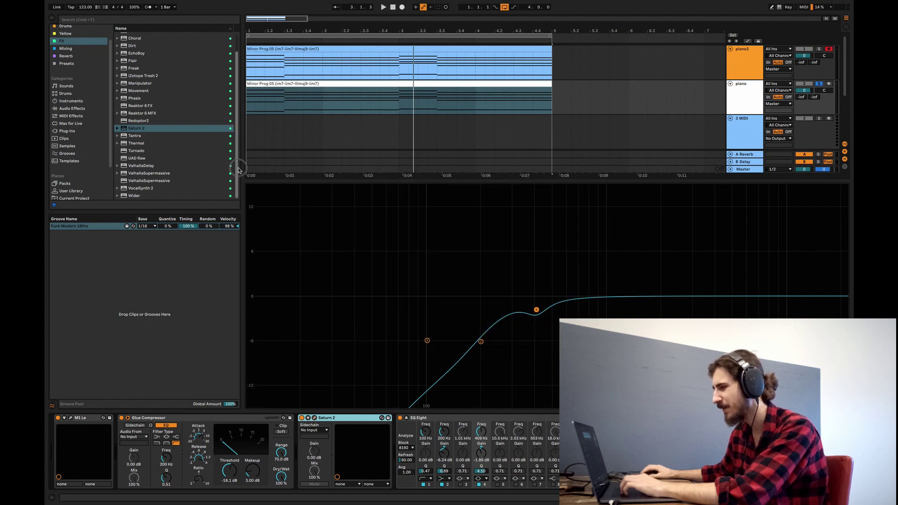
click(238, 170)
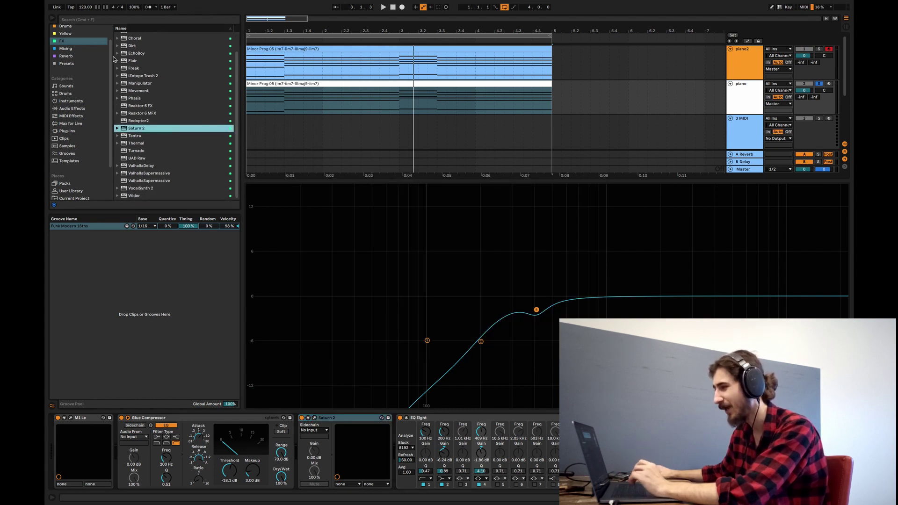
scroll(235, 142, up, 3)
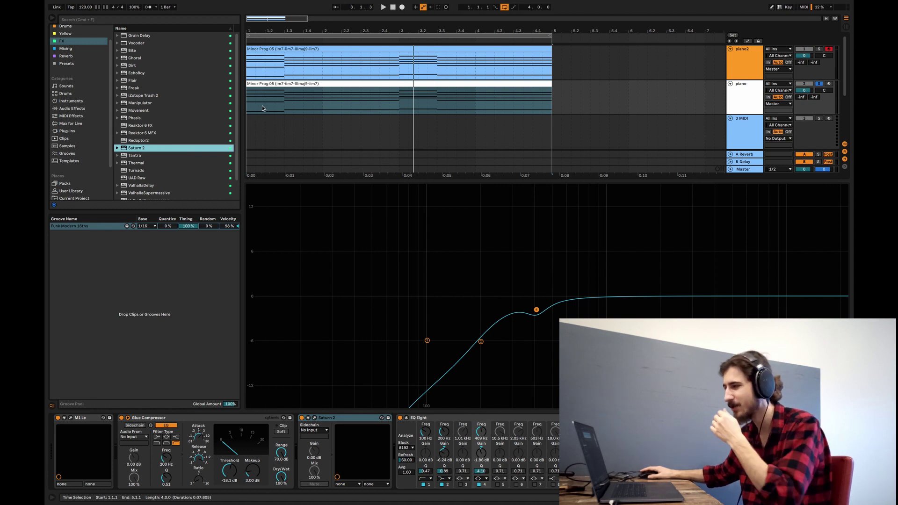
drag(133, 74, 400, 450)
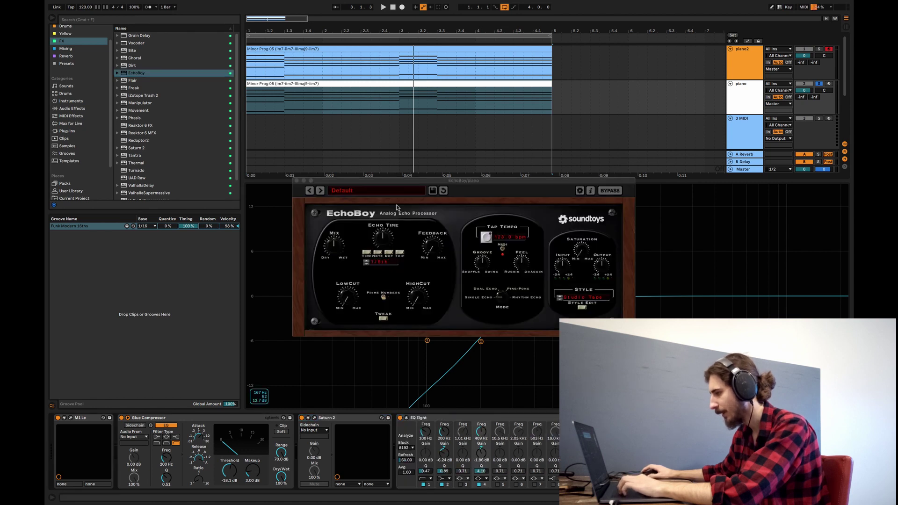
Step: Load EchoBoy's FM Piano Warmer preset from Chorus & Modulation and reduce its mix slightly while auditioning the piano
click(391, 191)
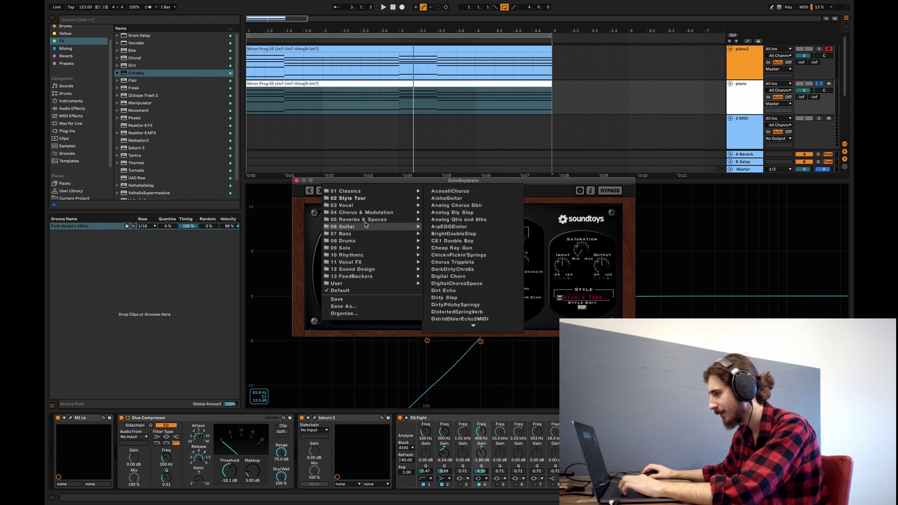
mouse_move(393, 212)
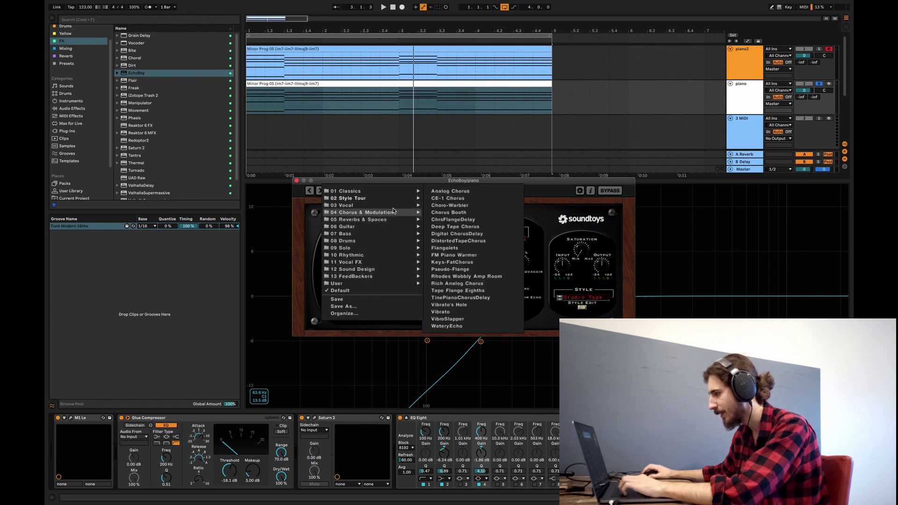
click(450, 256)
key(space)
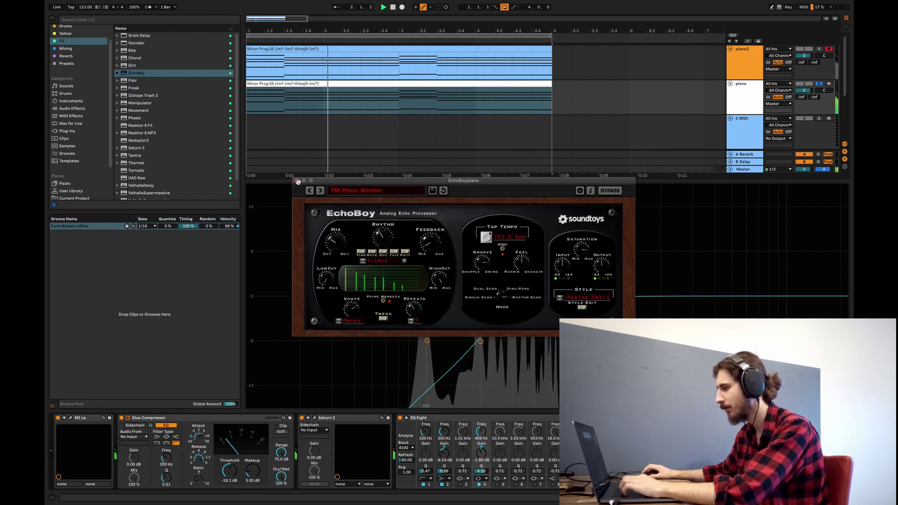
drag(338, 247, 338, 253)
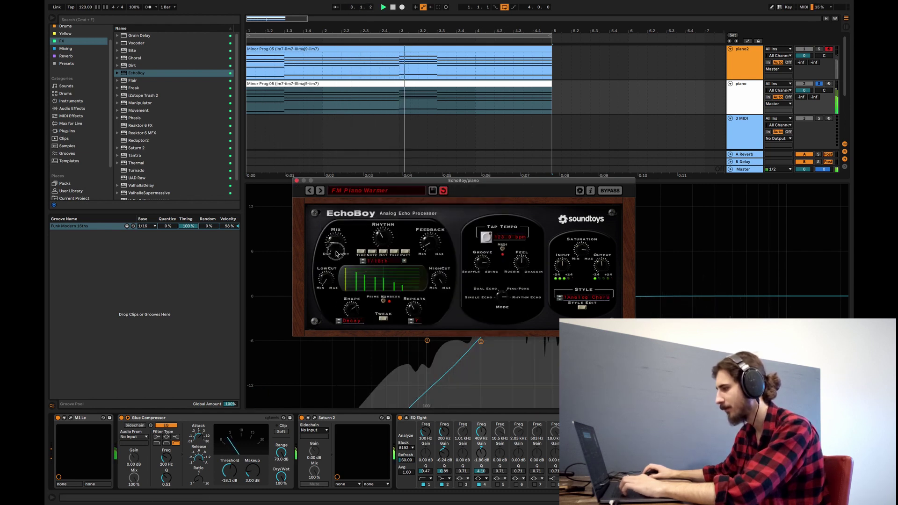
click(297, 180)
key(space)
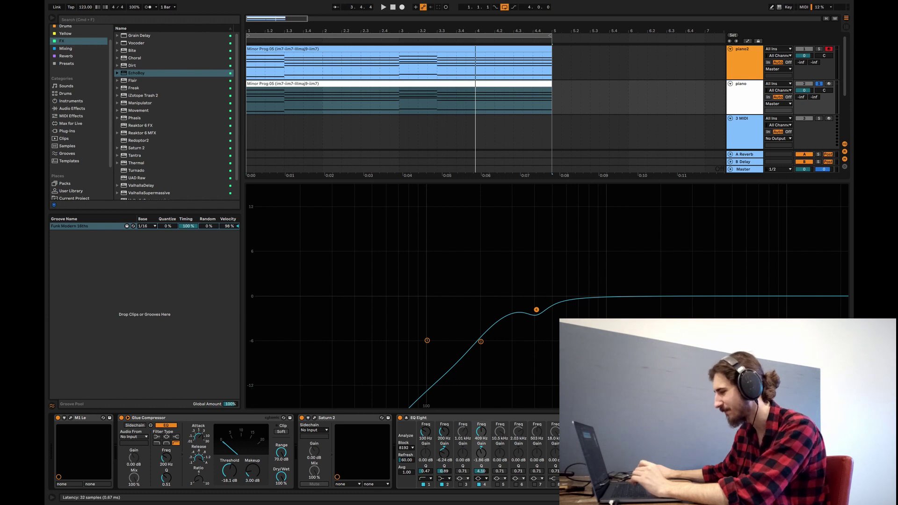
Step: Reopen EchoBoy and reveal its tweak settings to examine the FM Piano Warmer preset's offset, width and accent controls
drag(498, 180, 475, 126)
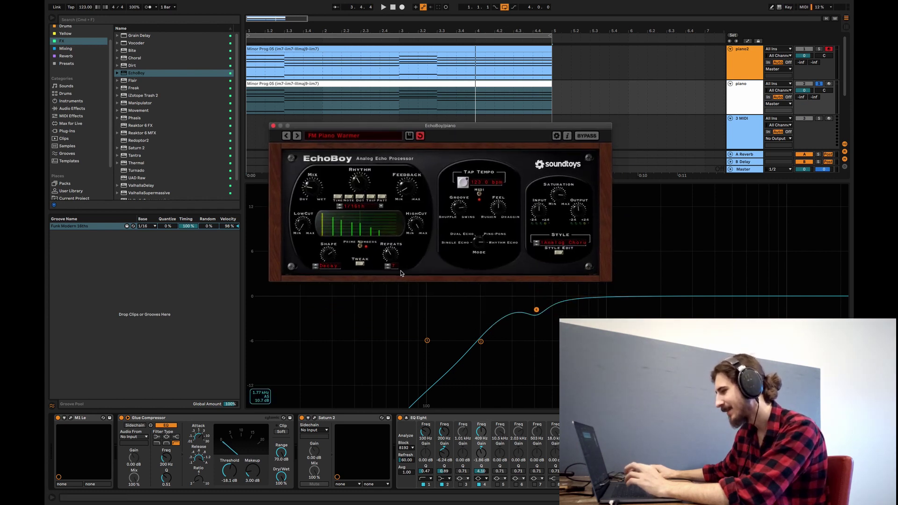
click(360, 264)
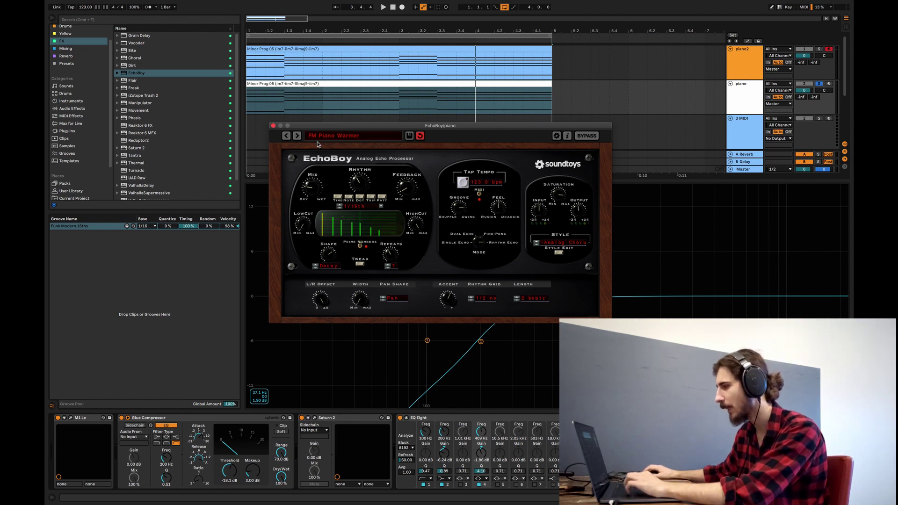
click(274, 126)
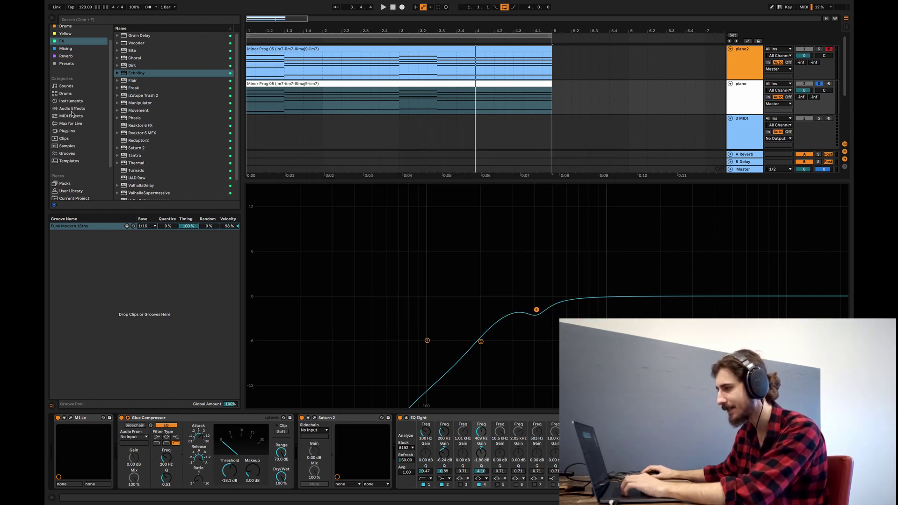
click(74, 109)
click(117, 43)
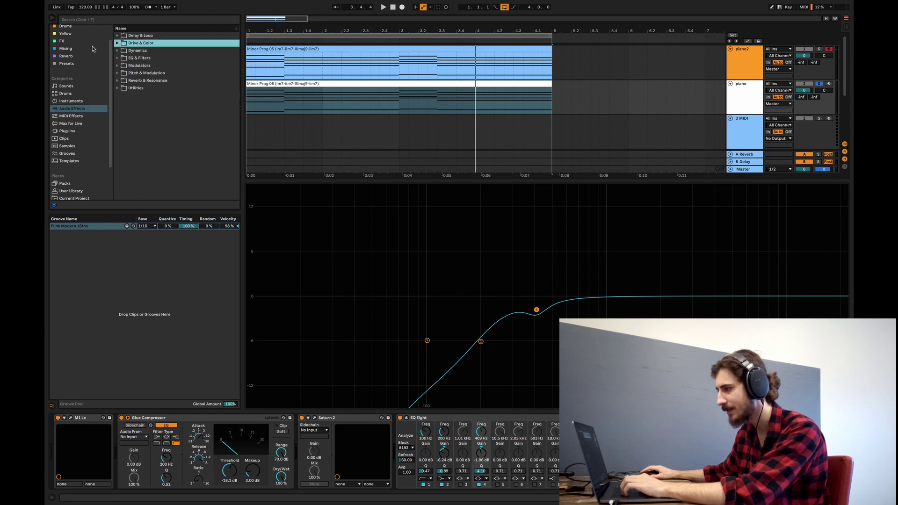
click(72, 102)
click(72, 108)
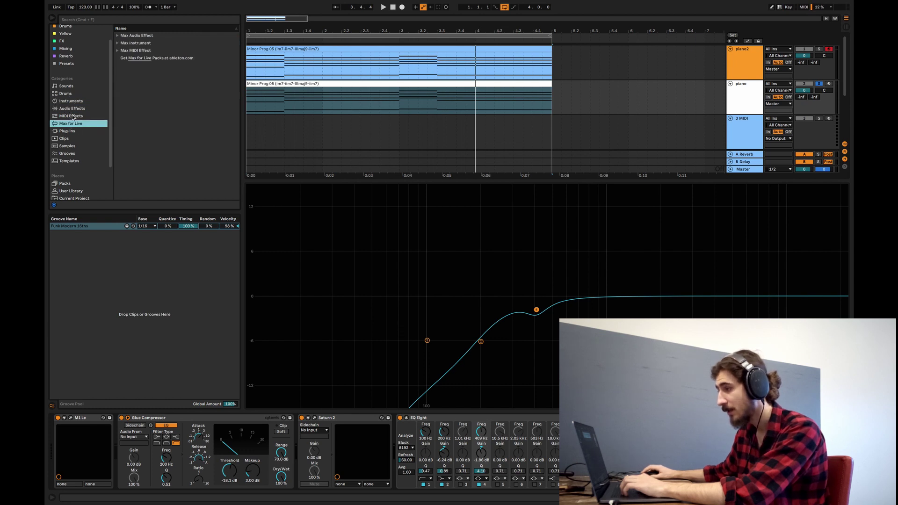
click(72, 101)
scroll(86, 59, up, 2)
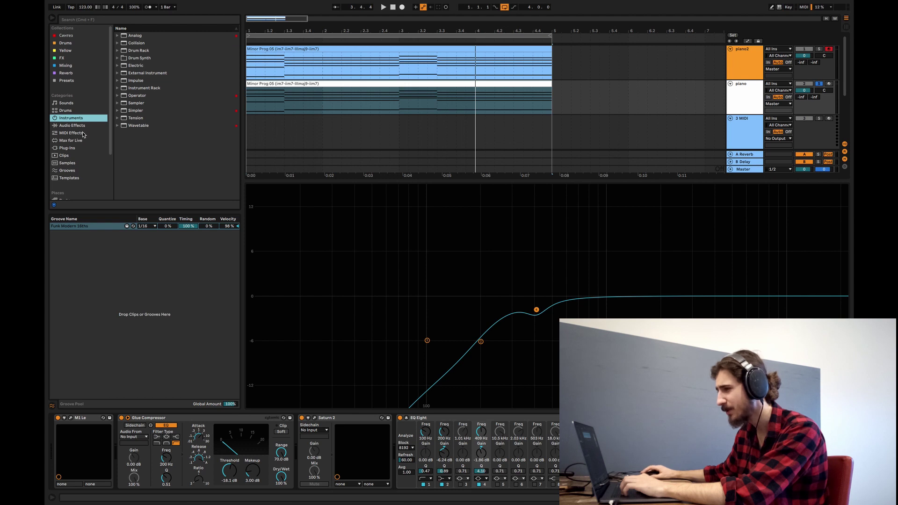
Step: Search the audio effects for "phas" and add Phaser-Flanger from Pitch & Modulation to the piano track
click(73, 126)
click(155, 20)
text(p)
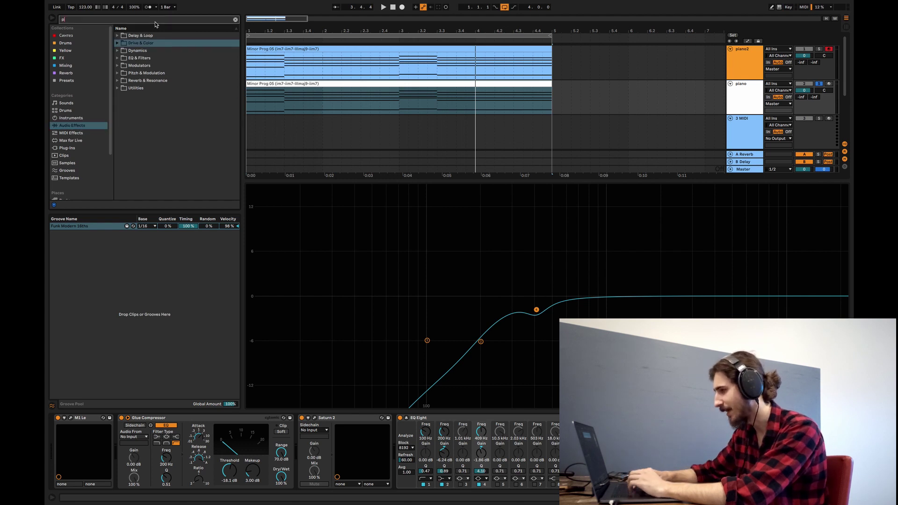
text(has)
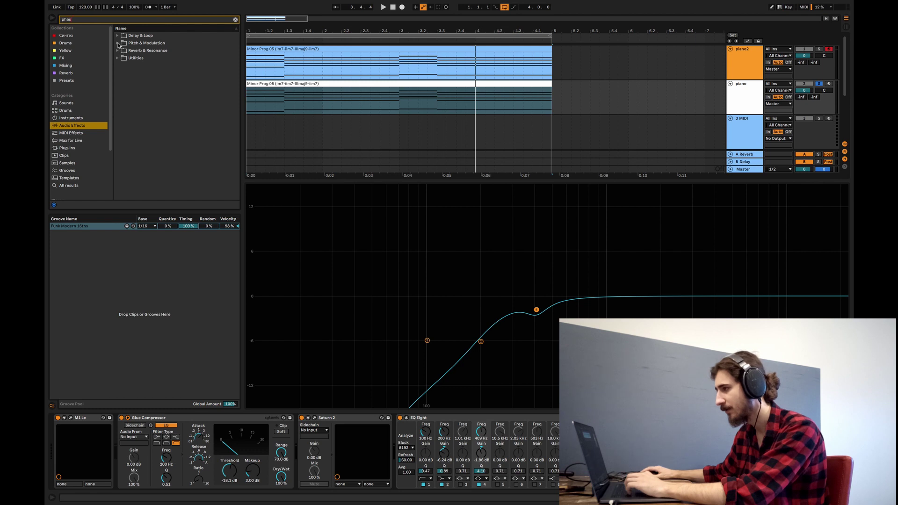
click(118, 43)
click(142, 58)
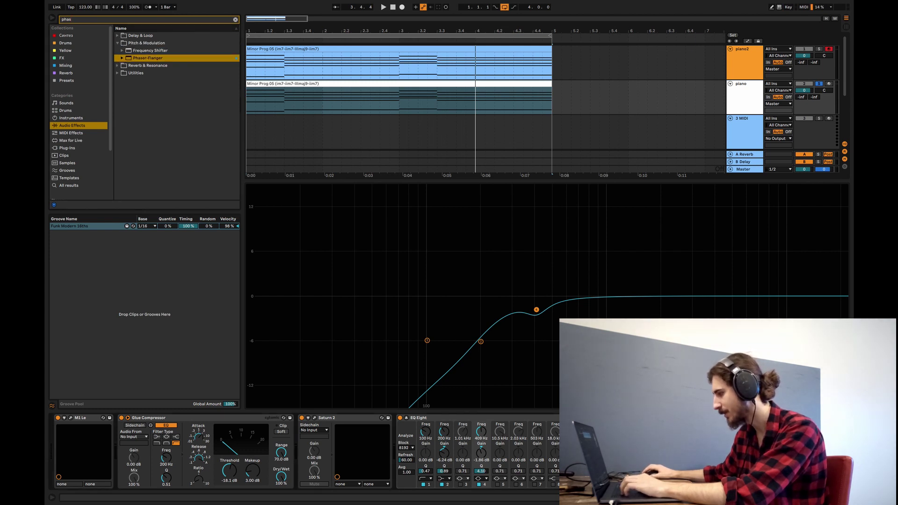
Step: Play back the processed piano and group its audio effects, starting from the Glue Compressor, into one Audio Effect Rack
key(space)
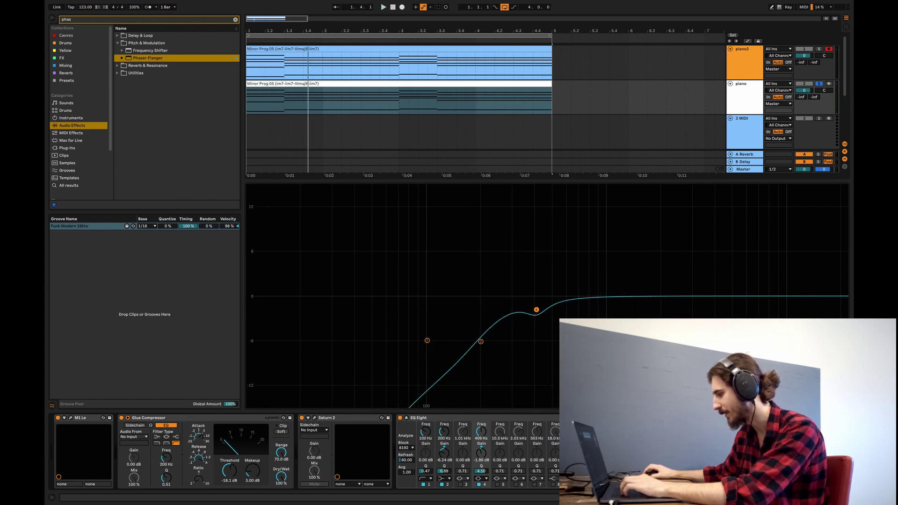
key(space)
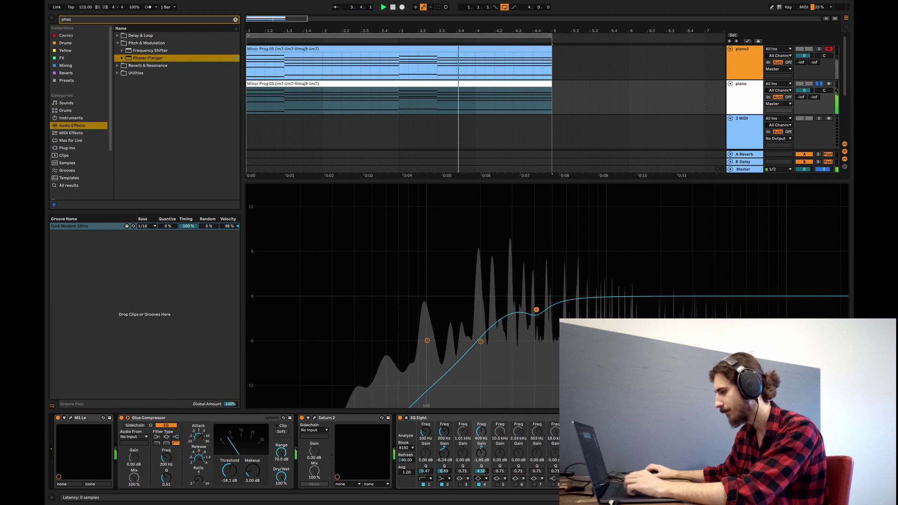
shift+click(192, 418)
key(super+g)
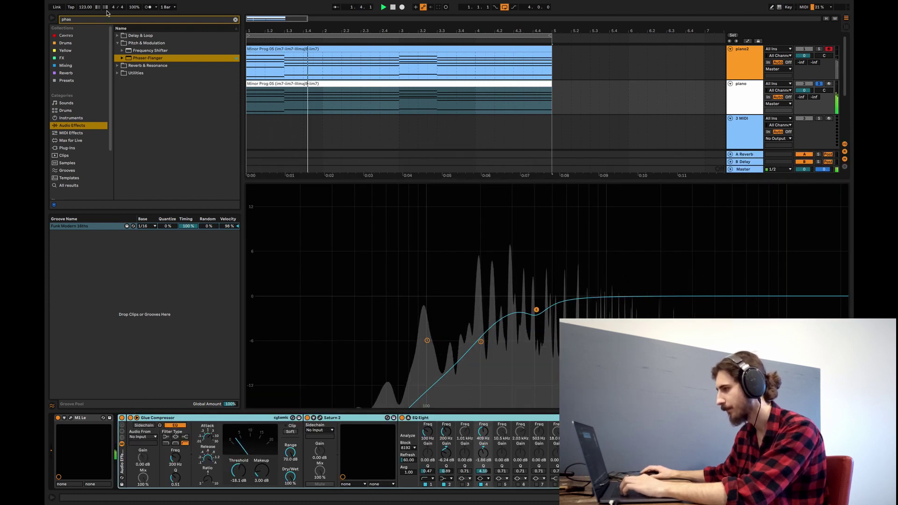
Step: Clear the browser search and add UAD Pultec-Pro Legacy from the Mixing collection ahead of the Glue Compressor in the piano's rack
click(236, 20)
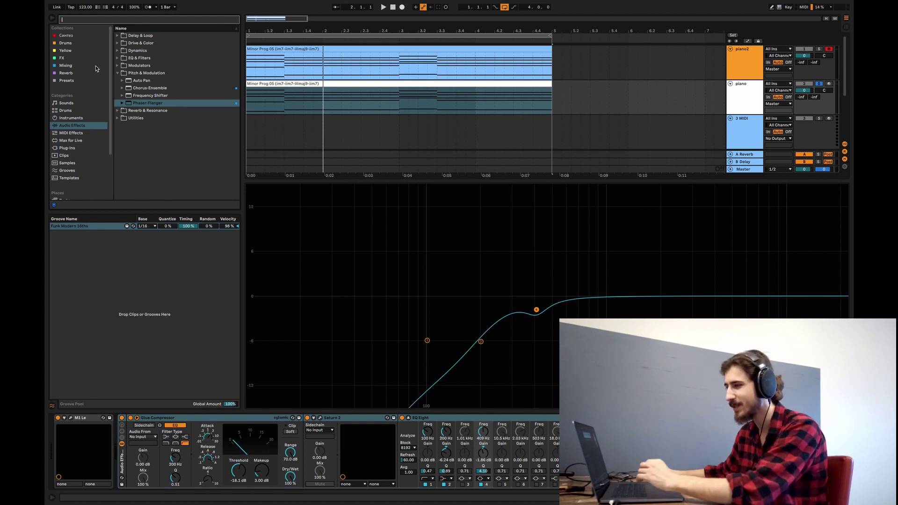
click(80, 67)
drag(237, 115, 257, 252)
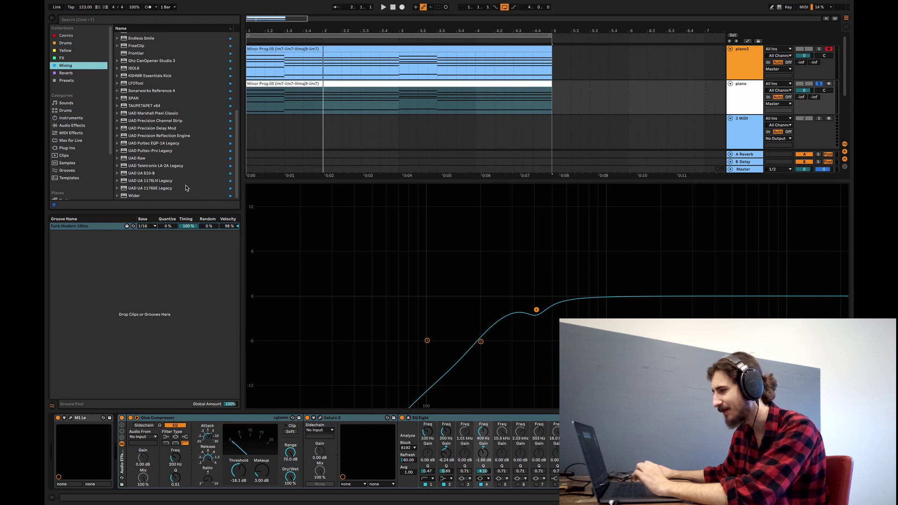
click(159, 151)
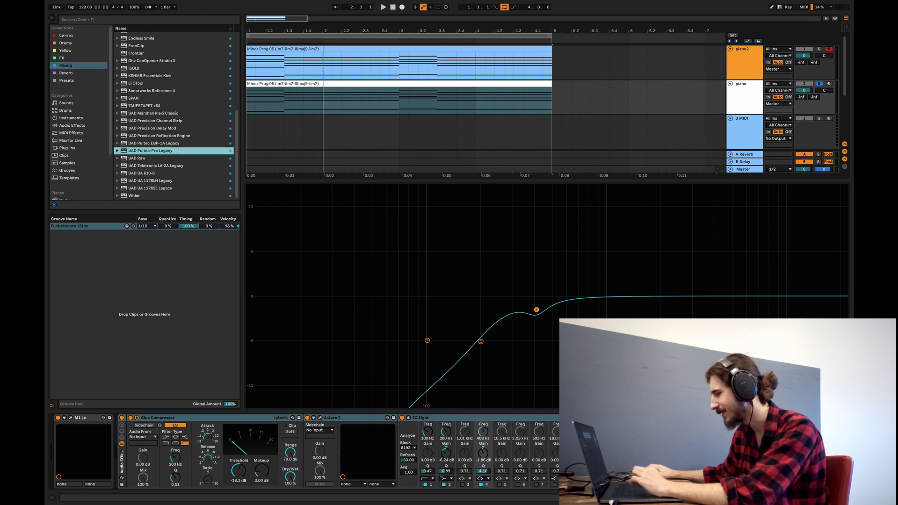
drag(532, 438, 168, 468)
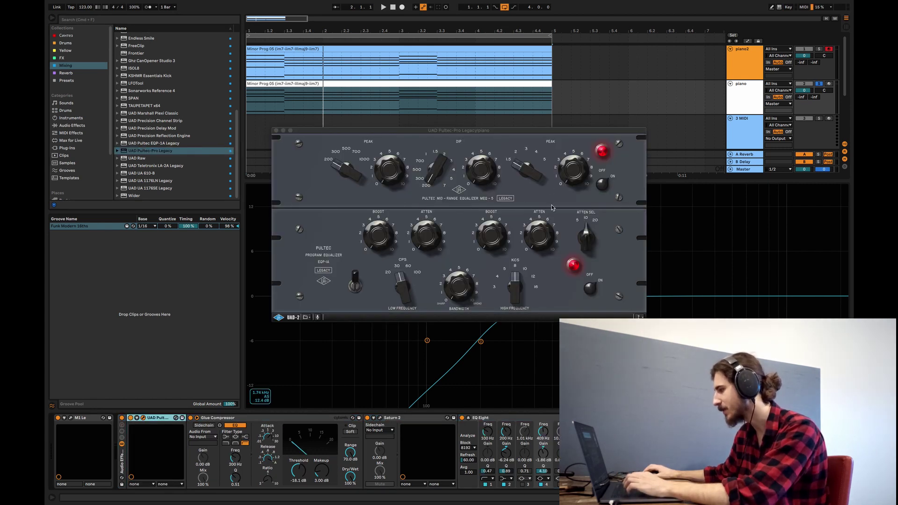
Step: Set the Pultec EQP-1A section's high-frequency selector to 5 KCS and its low-frequency selector to 60 CPS
click(566, 166)
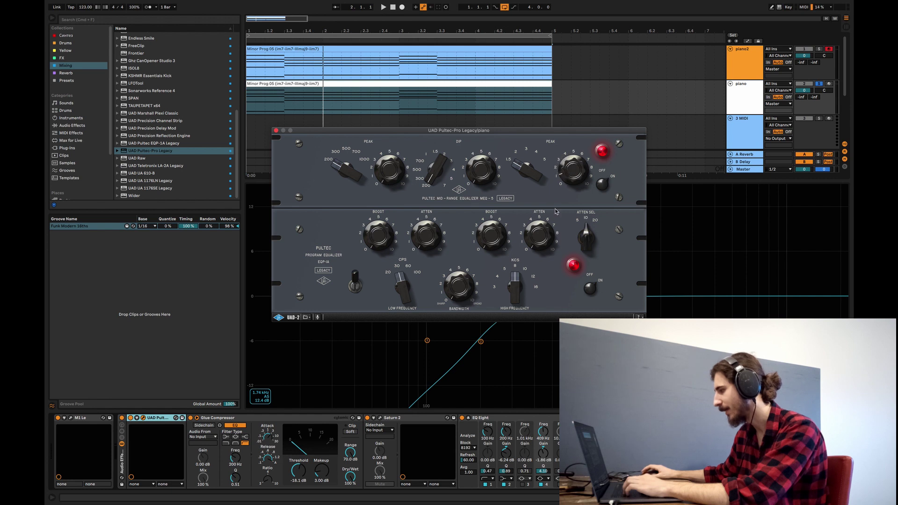
drag(519, 277, 505, 252)
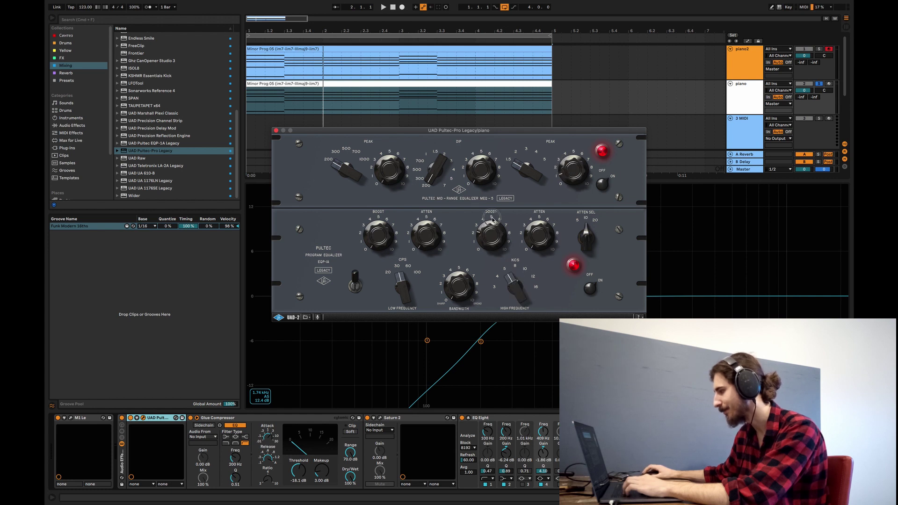
drag(407, 288, 400, 305)
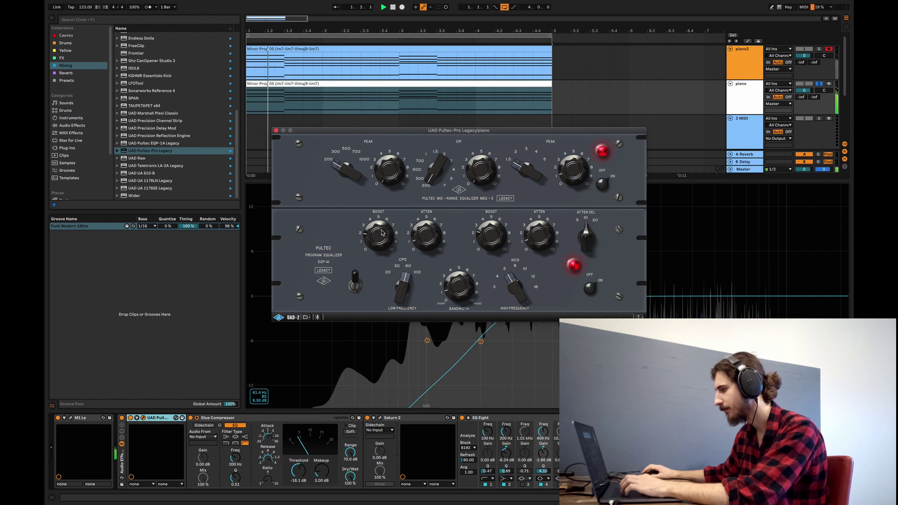
Step: Set the Pultec's lower mid-range peak frequency to 300, adjust the dip amount while auditioning the piano, and close the plug-in
drag(348, 170, 371, 156)
key(space)
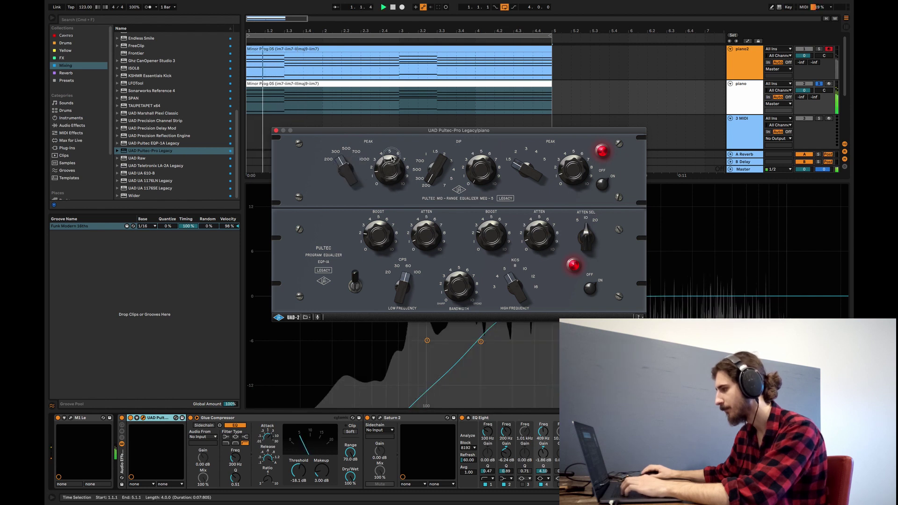
key(space)
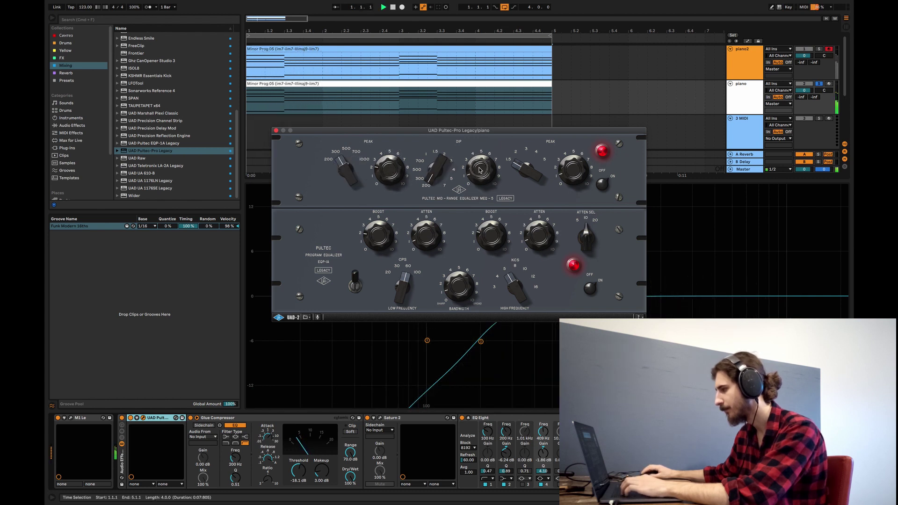
drag(470, 174, 475, 168)
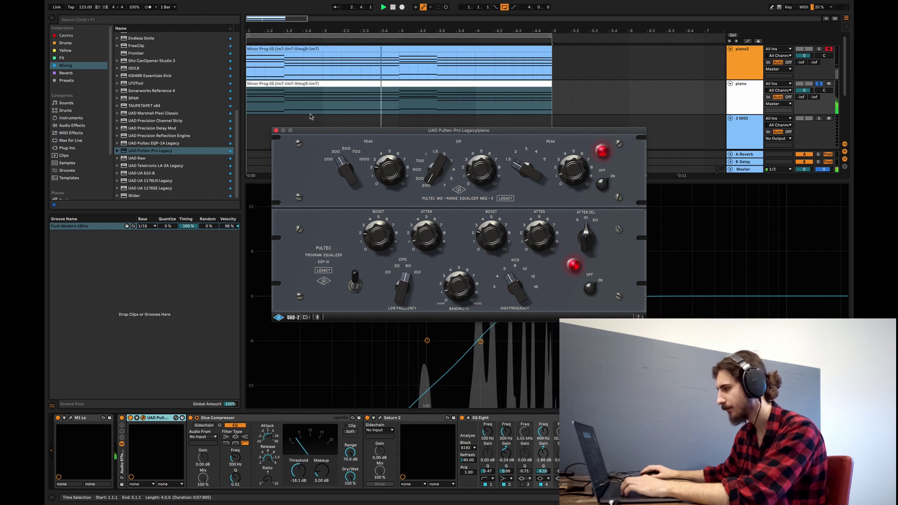
click(276, 130)
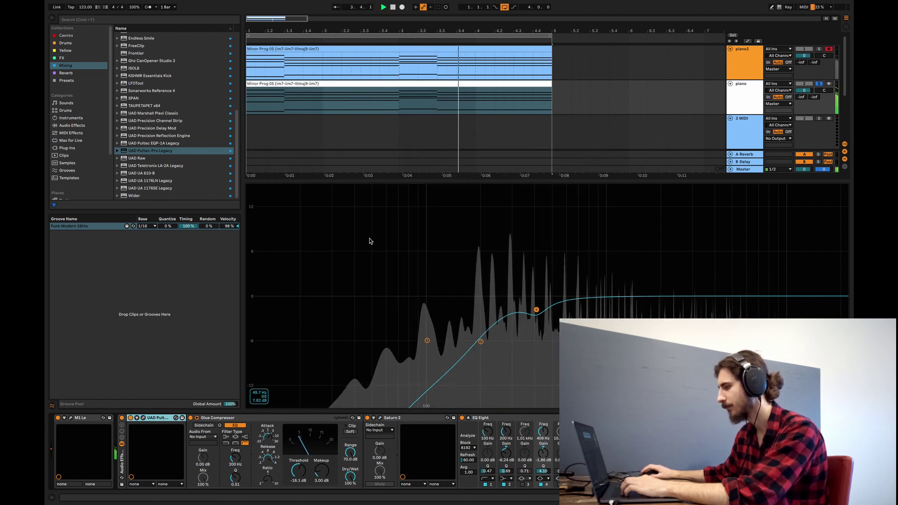
key(space)
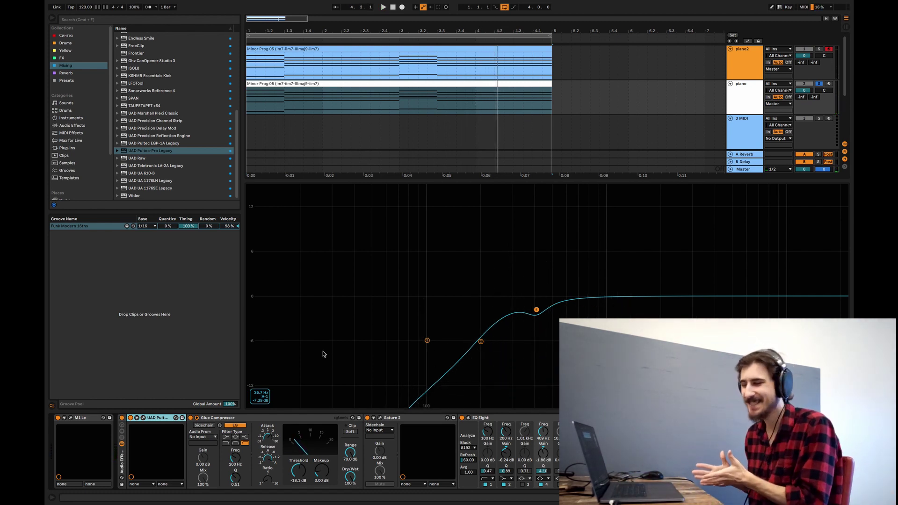
Step: Bypass and re-enable the whole effect rack, and play the piano clip from its start to judge the processed sound
click(121, 419)
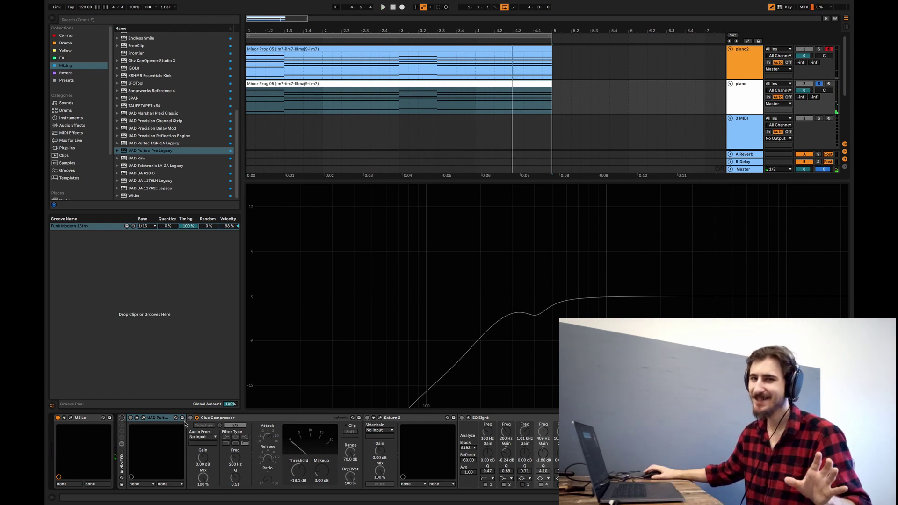
click(122, 420)
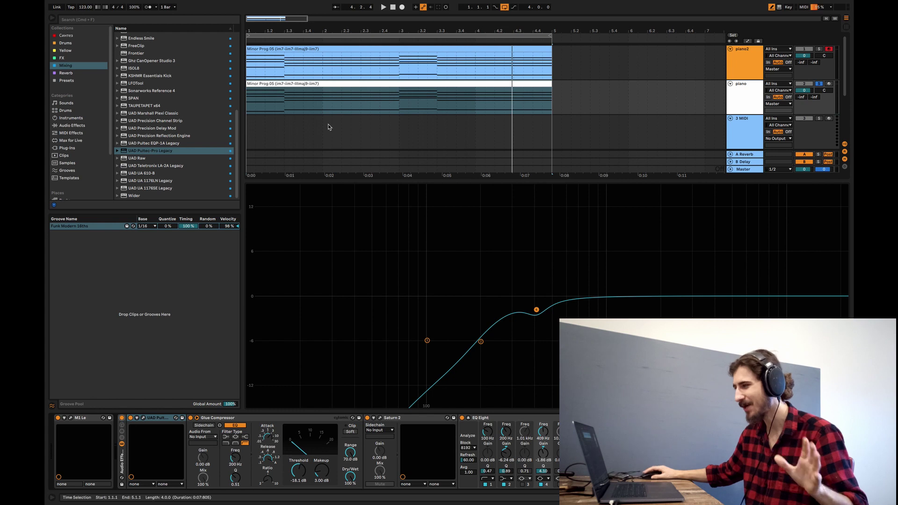
click(249, 97)
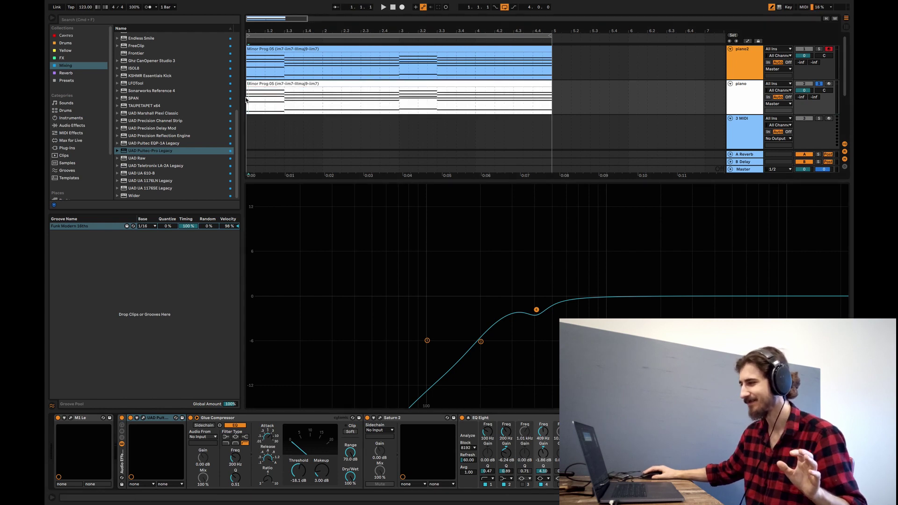
key(space)
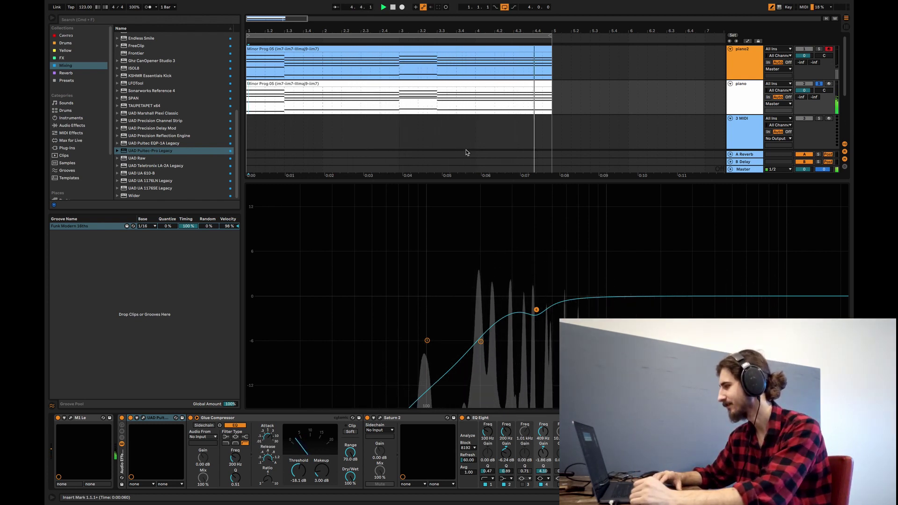
key(space)
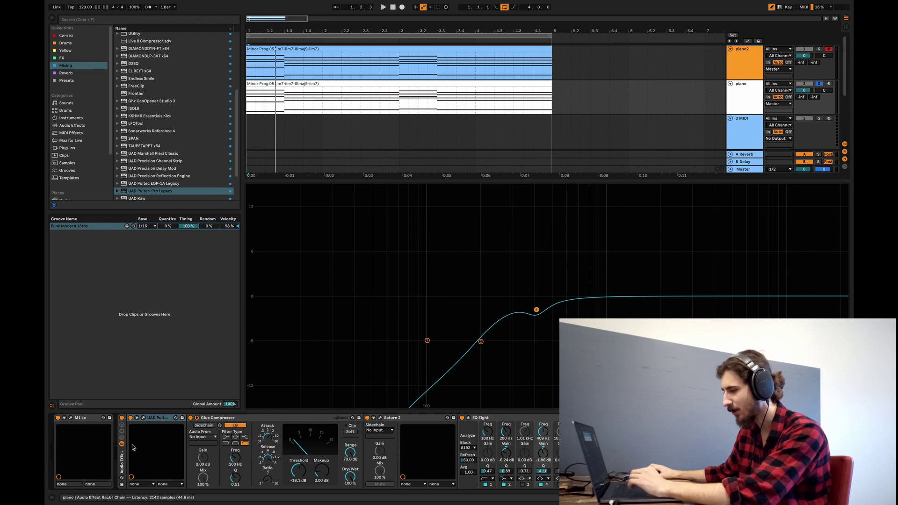
Step: Copy the piano's Audio Effect Rack onto the piano2 track after Kontakt, then solo piano2 and play it back
click(123, 462)
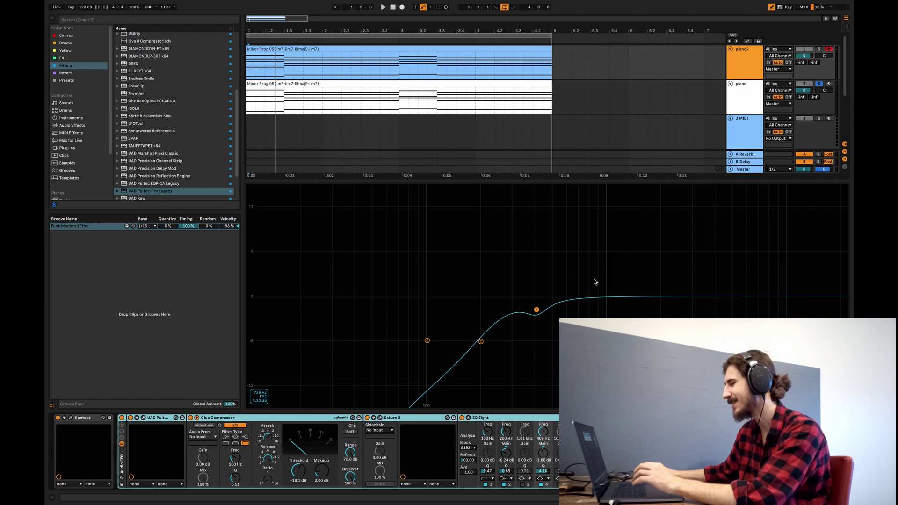
click(573, 273)
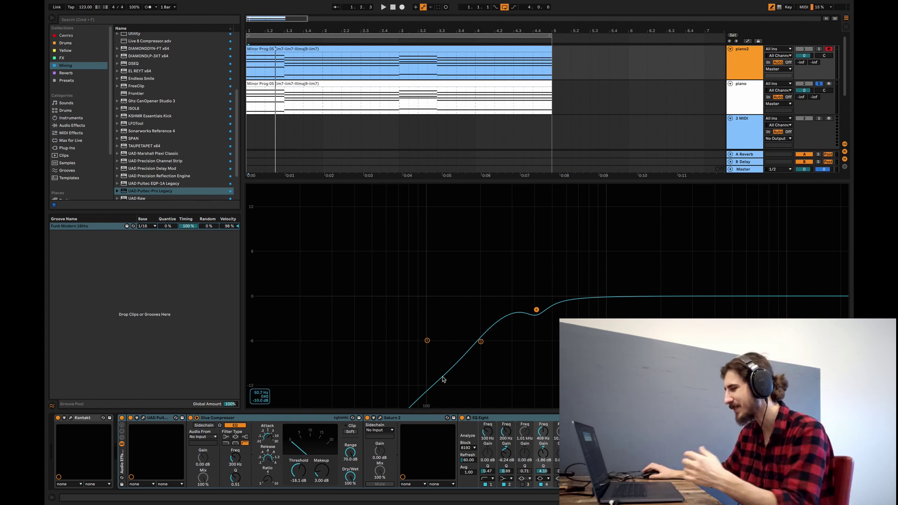
key(space)
click(819, 49)
key(space)
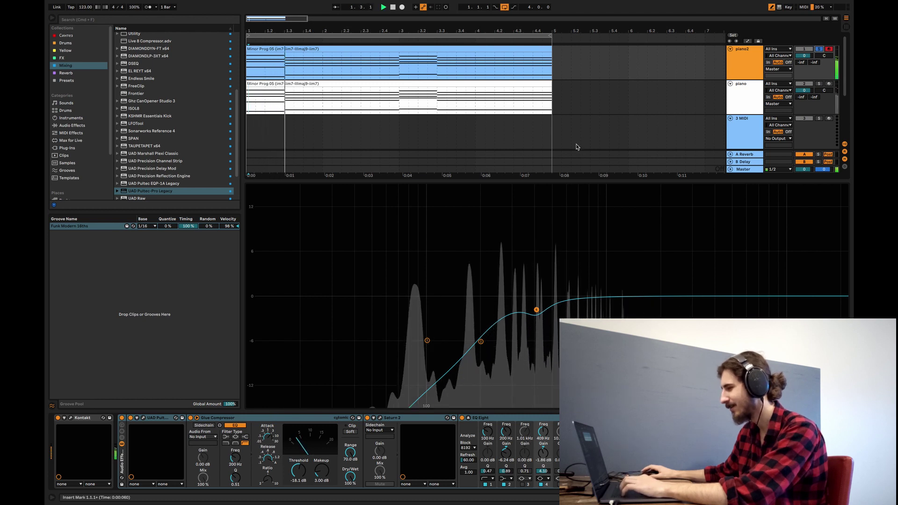
Step: Retune piano2's EQ Eight by setting band 4 to 401 Hz at -3 dB and band 2 to 197 Hz at -6.14 dB
drag(537, 310, 535, 322)
drag(481, 342, 481, 349)
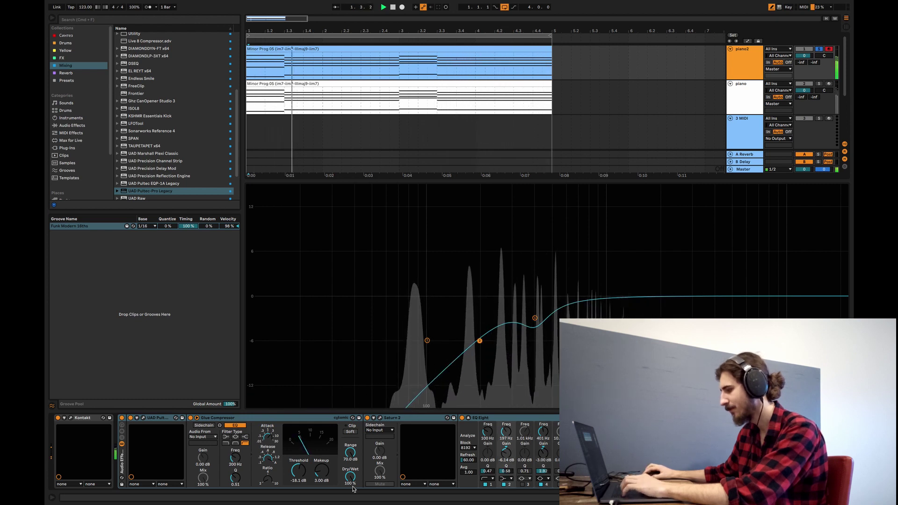
key(space)
Step: Add an upper-midrange dip and a high-end shelf boost to piano2's EQ Eight while auditioning the track
drag(661, 296, 635, 323)
key(space)
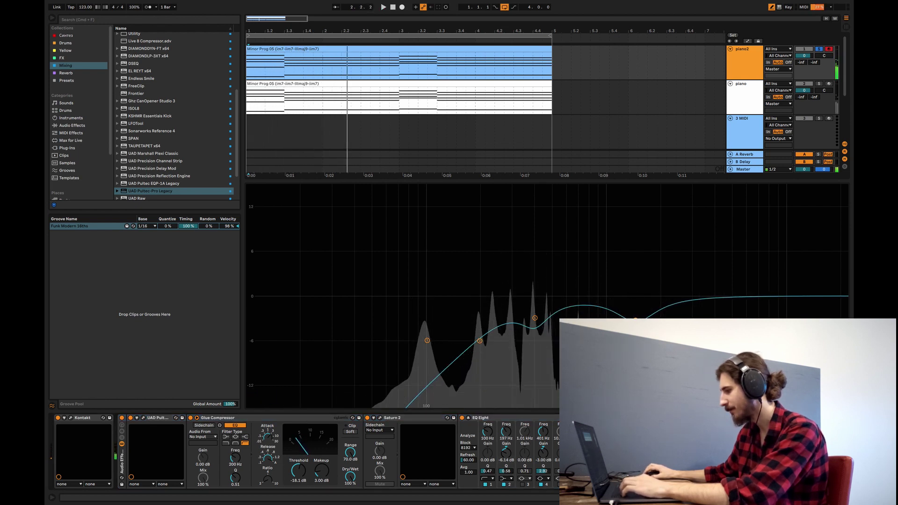
drag(831, 296, 747, 263)
key(space)
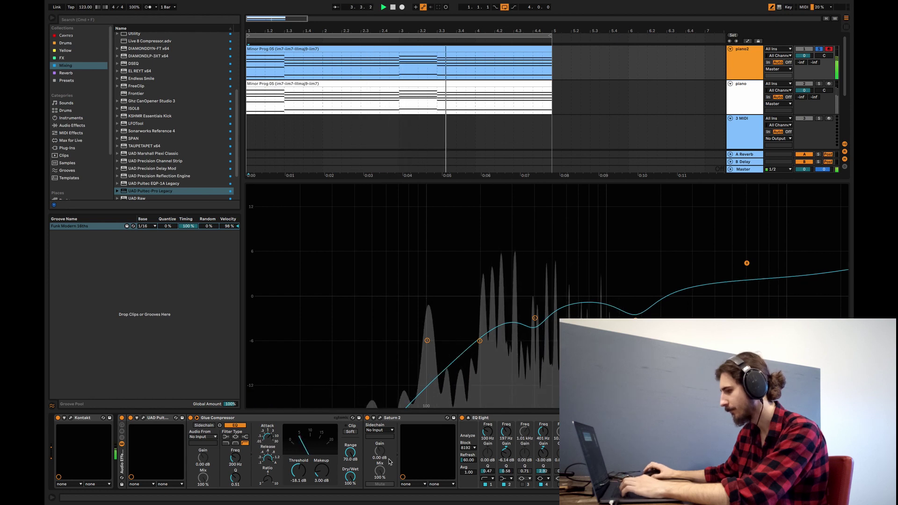
Step: Set piano2's Pultec to 4 KCS high frequency, attenuation selector 5 and 100 CPS low frequency during playback, then close it
click(143, 418)
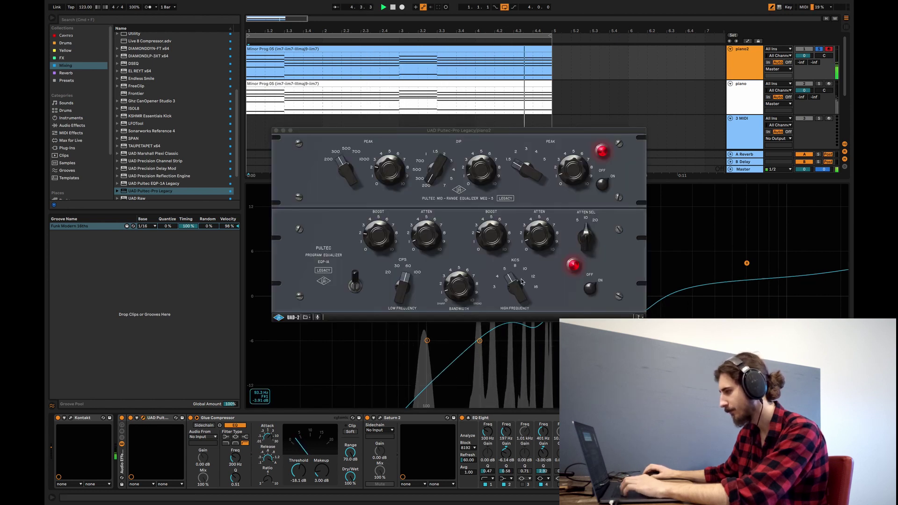
drag(516, 285, 509, 317)
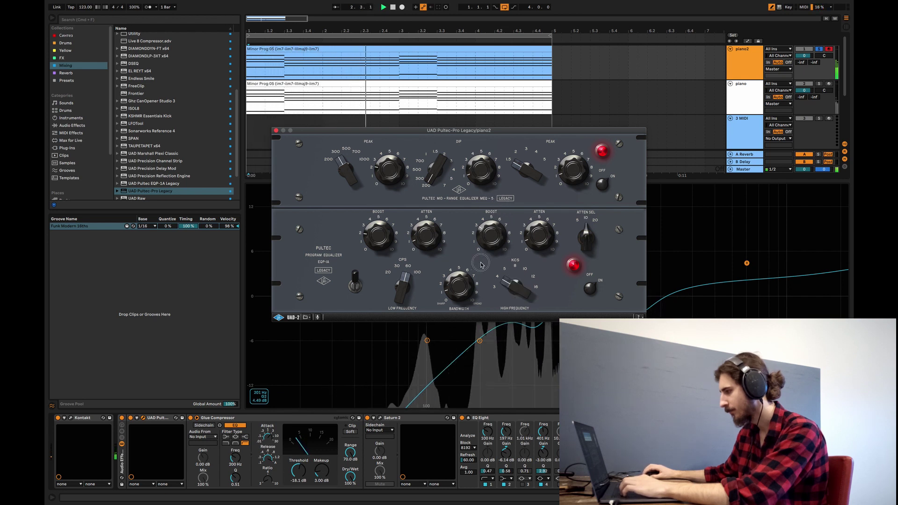
click(585, 230)
click(585, 230)
key(space)
key(space)
click(404, 282)
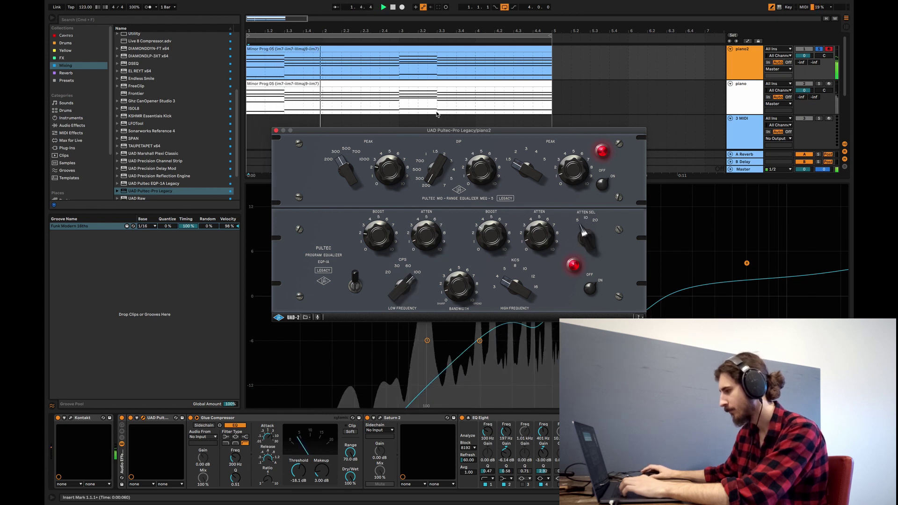
click(276, 131)
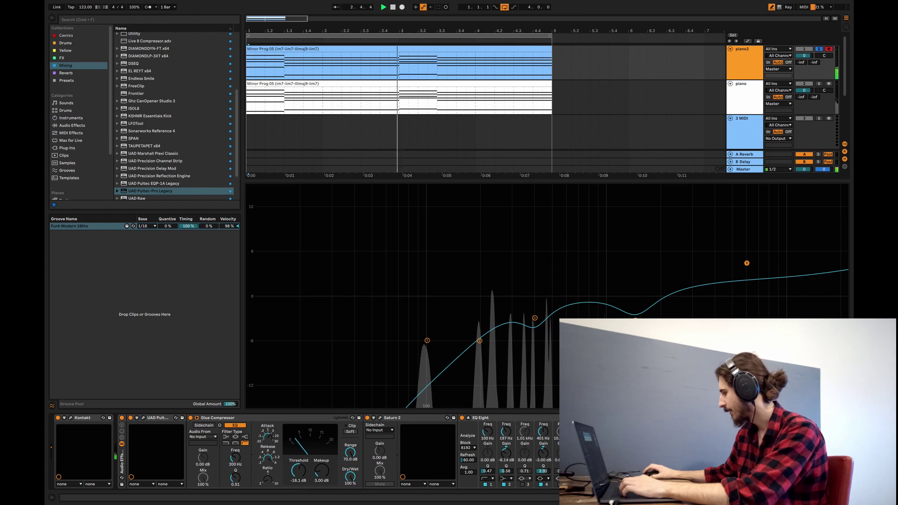